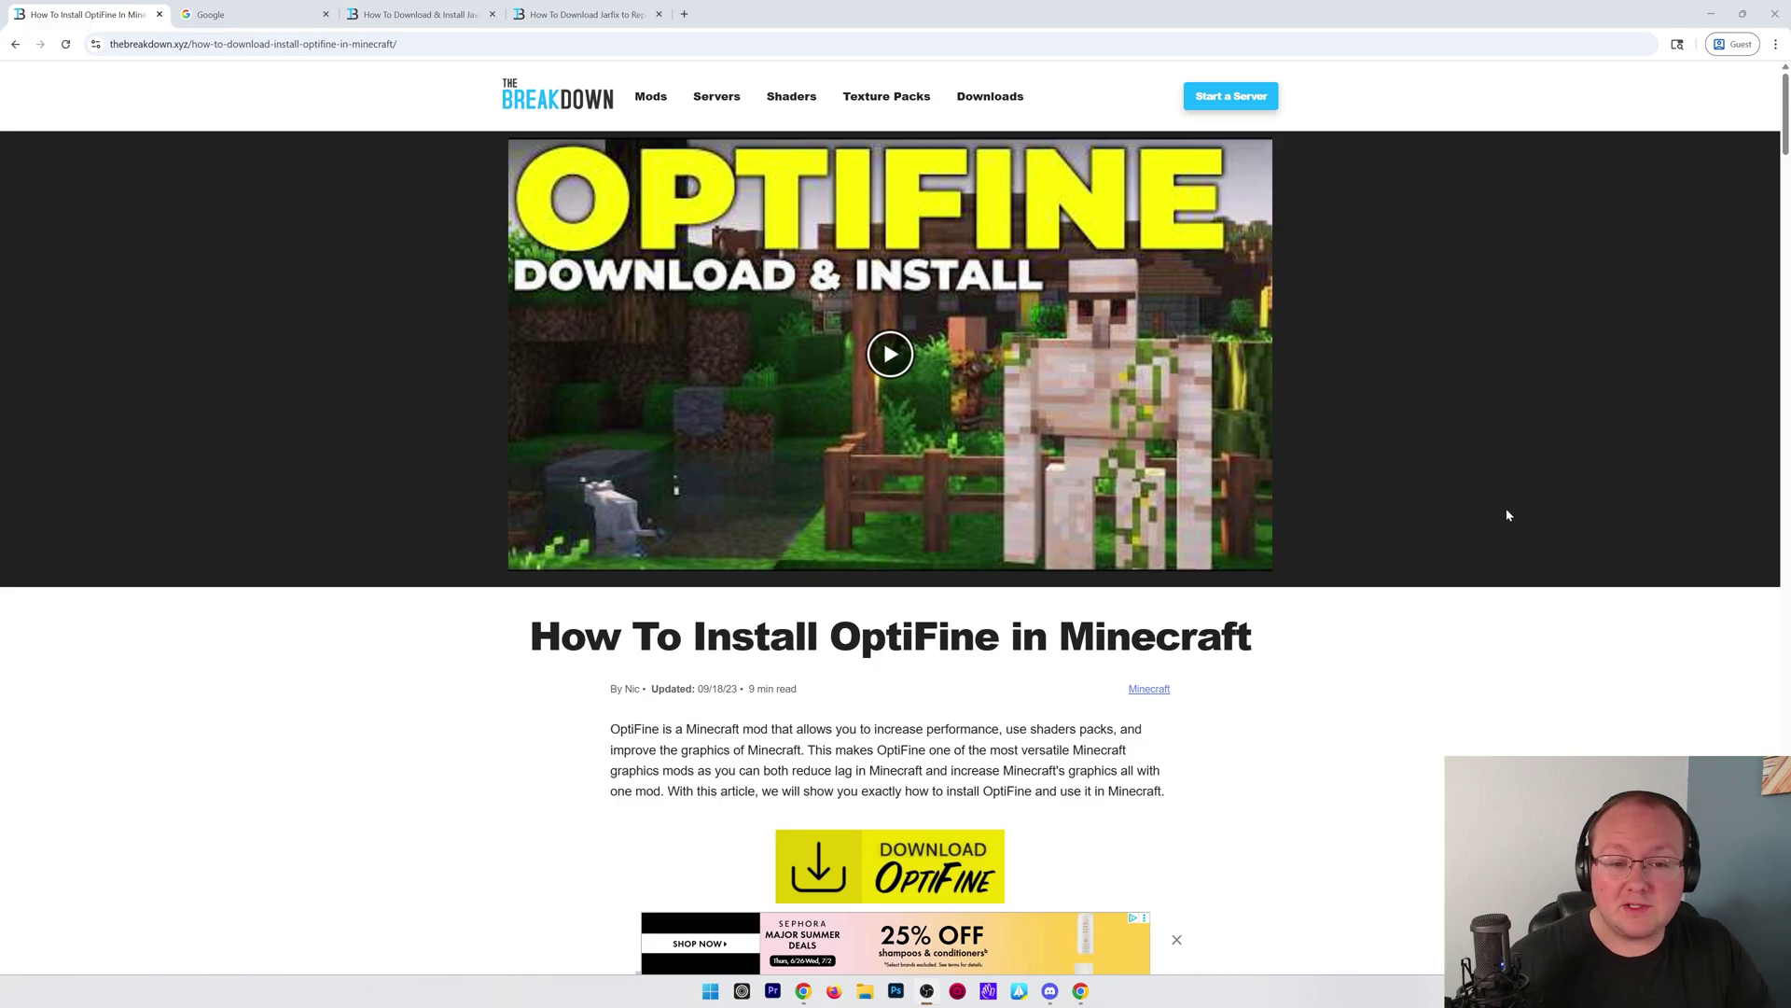
scroll(1491, 517, "down", 4)
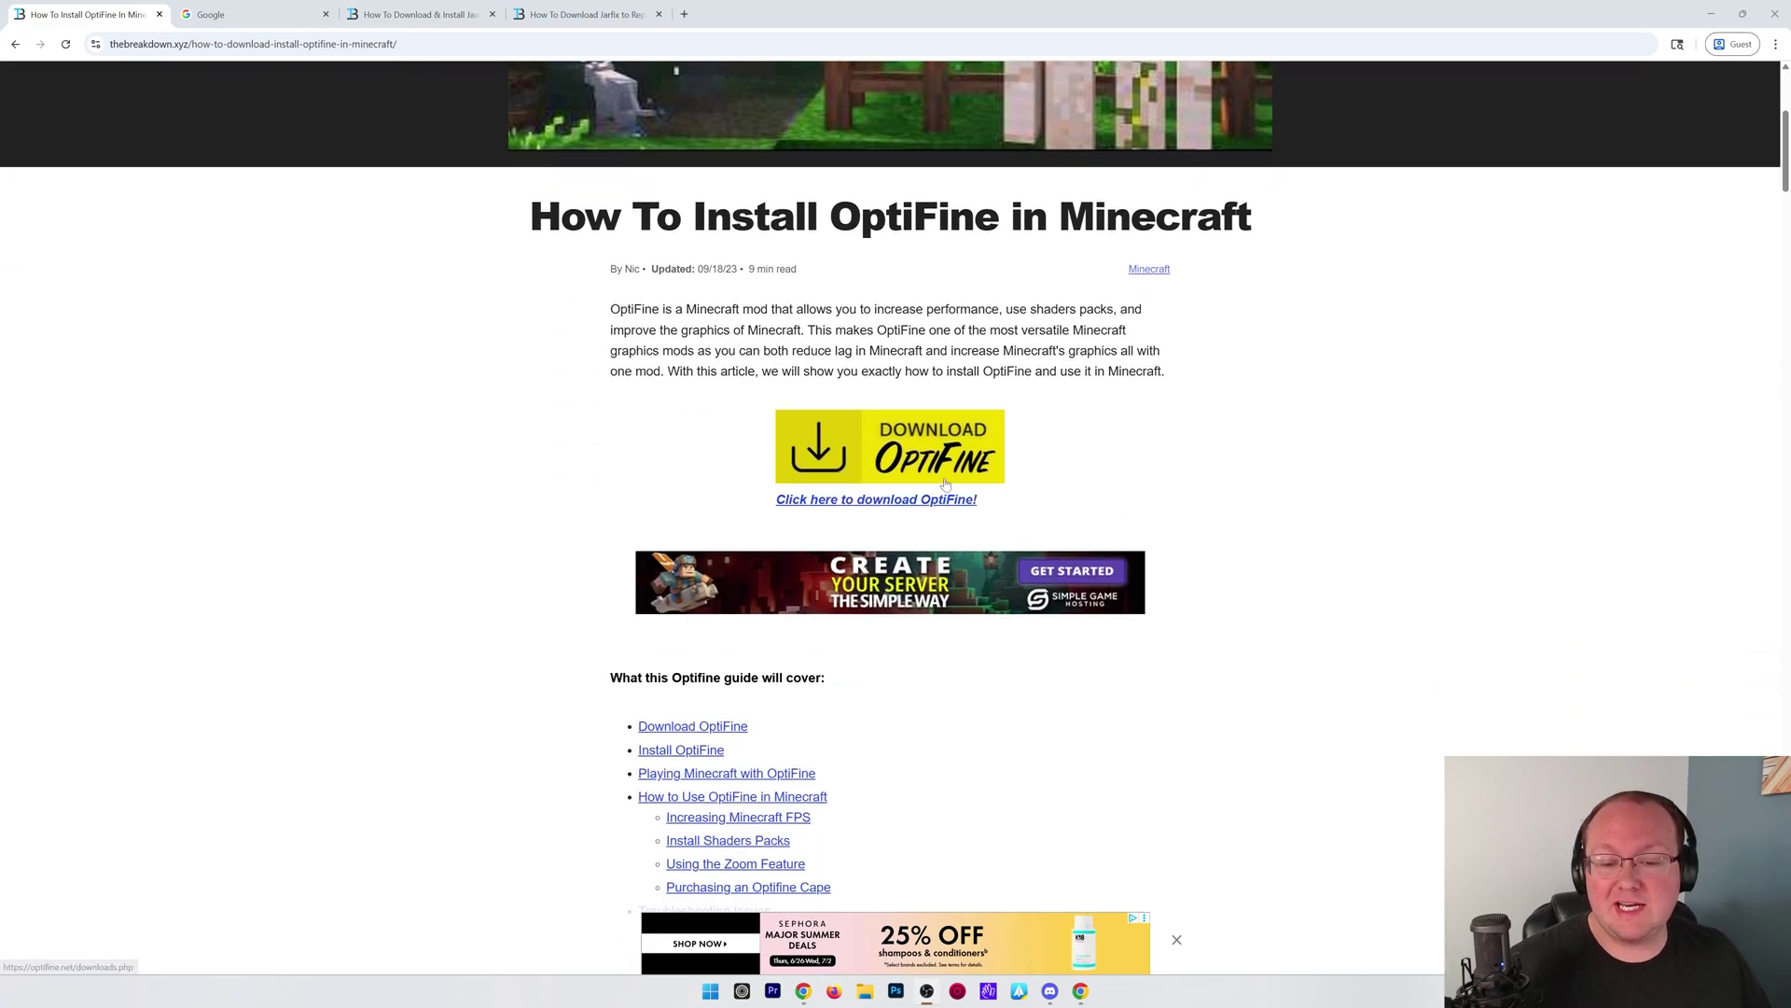
scroll(1068, 504, "up", 5)
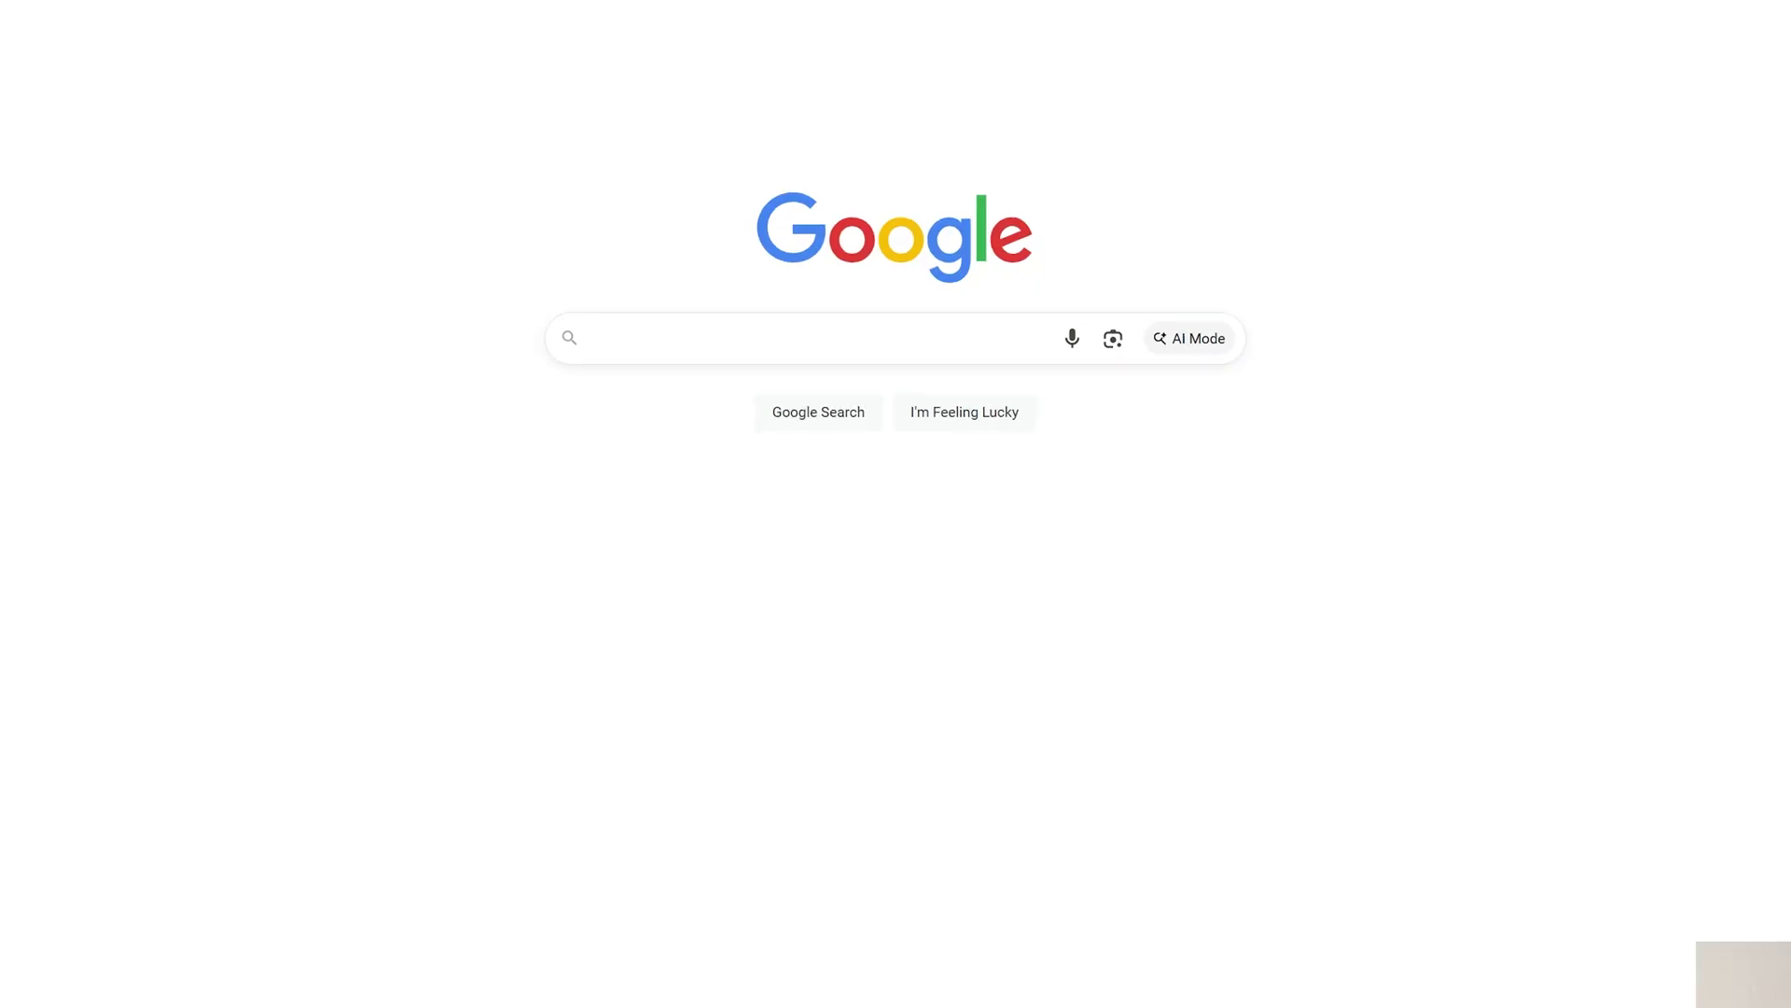
Step: Search Google for "optifine download minecraft" and open the OptiFine Downloads result
left_click(837, 339)
type("op")
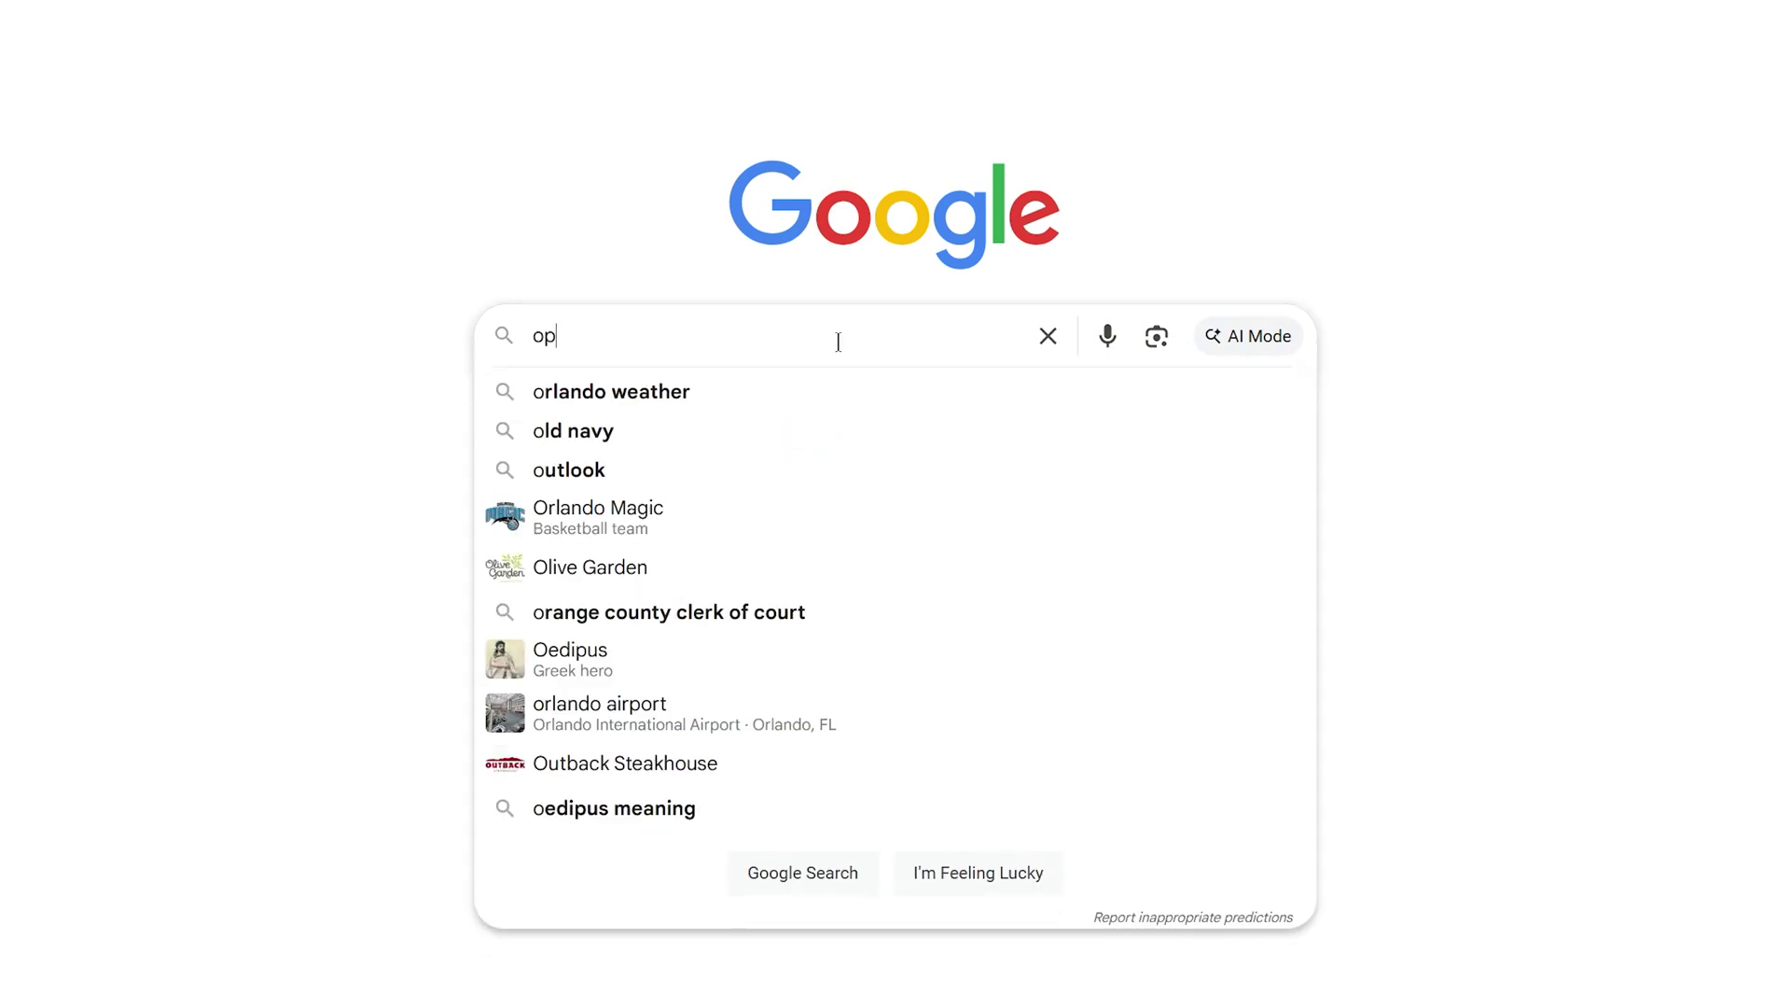
type("tifine download minecraft")
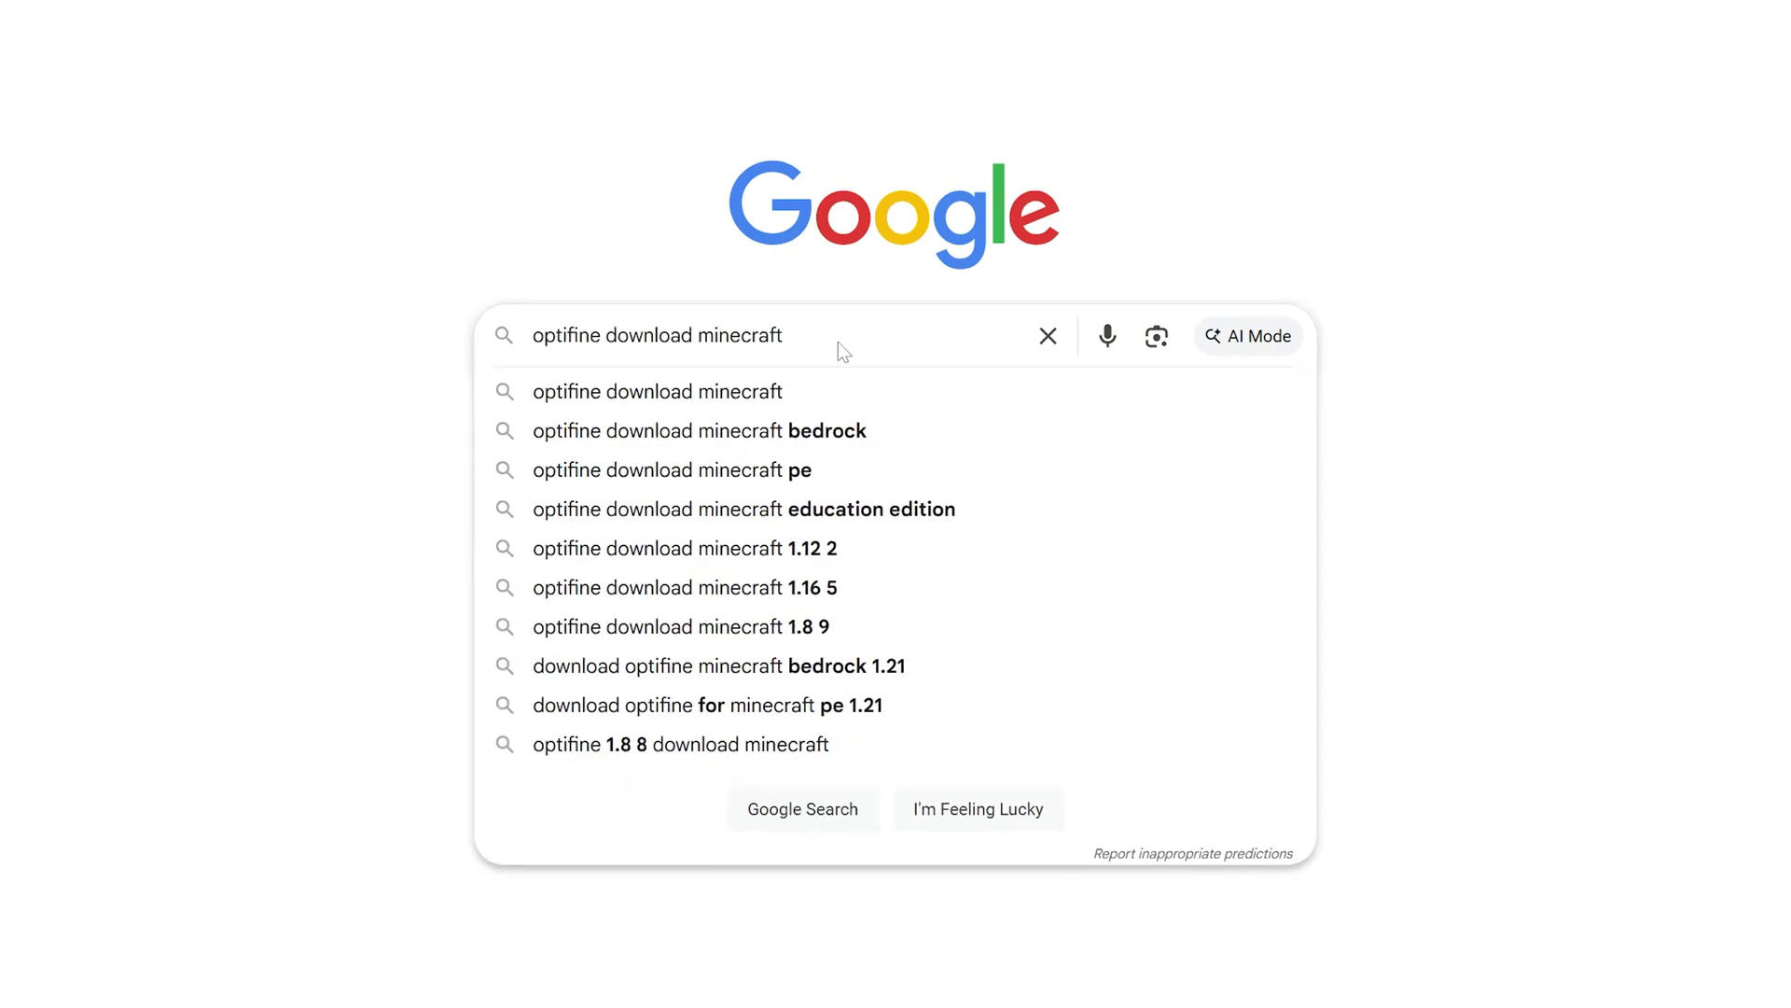
key("Return")
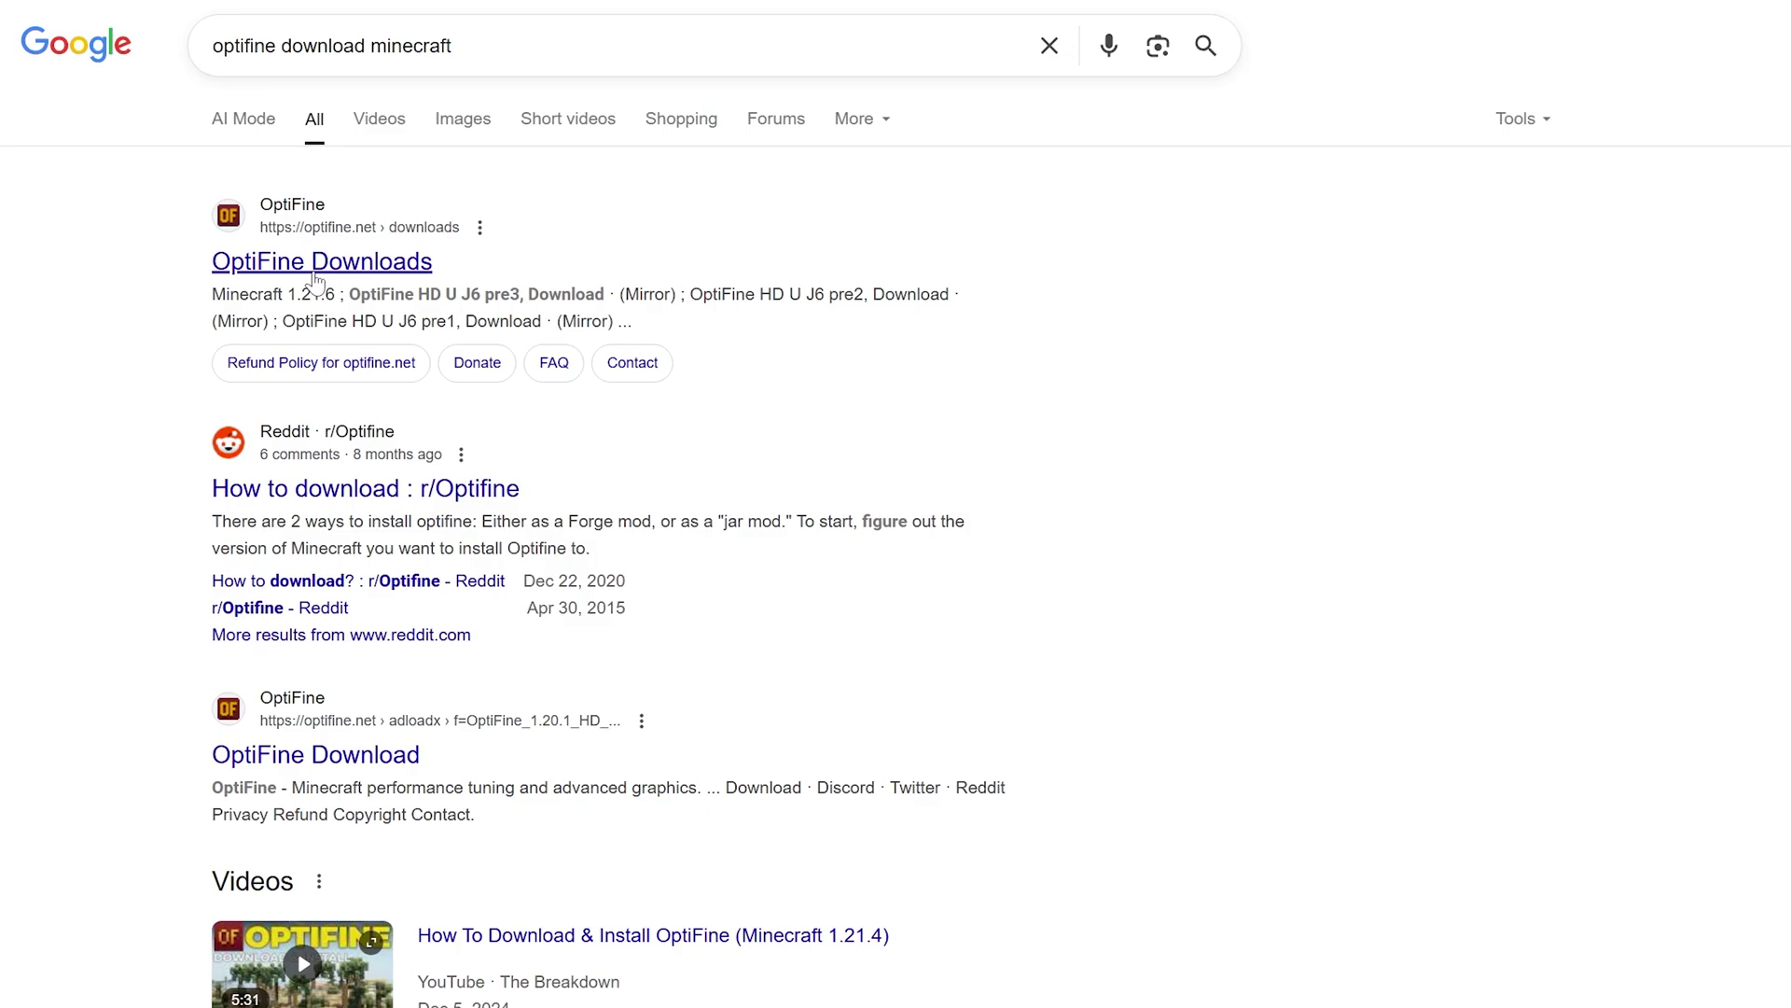
left_click(314, 274)
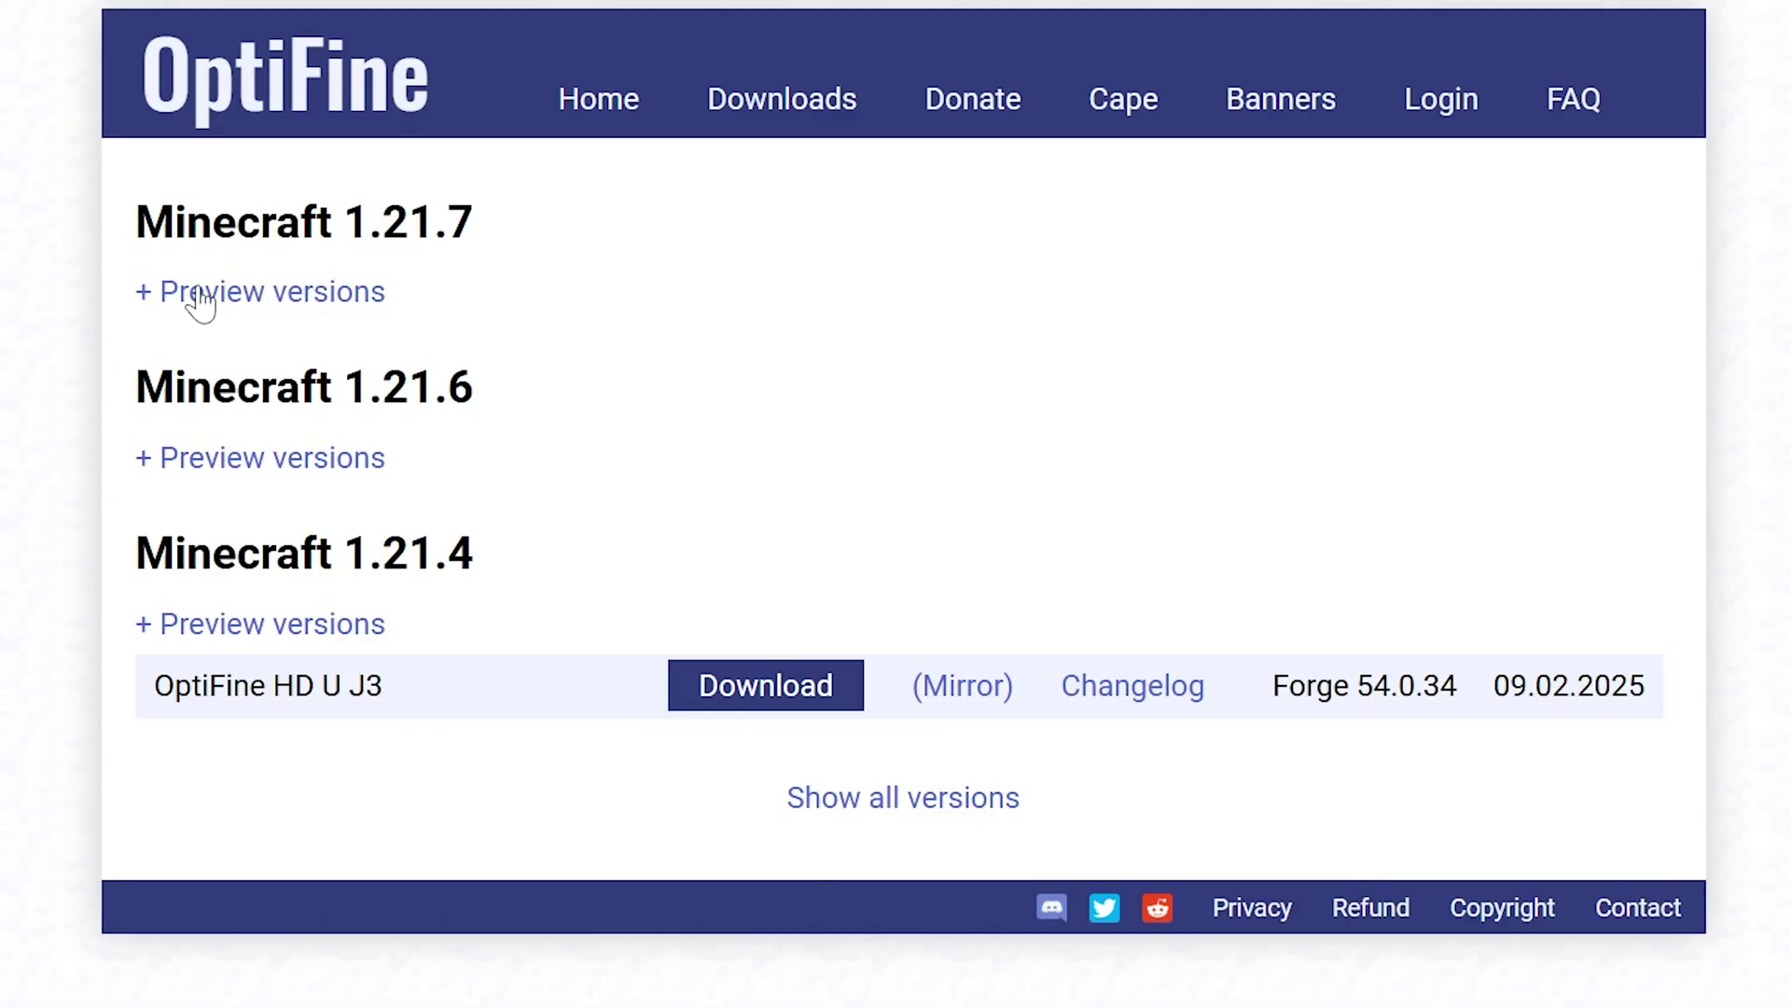
Step: Download the OptiFine HD U J6 pre4 preview for Minecraft 1.21.7 through its mirror and save the jar in Downloads
left_click(241, 298)
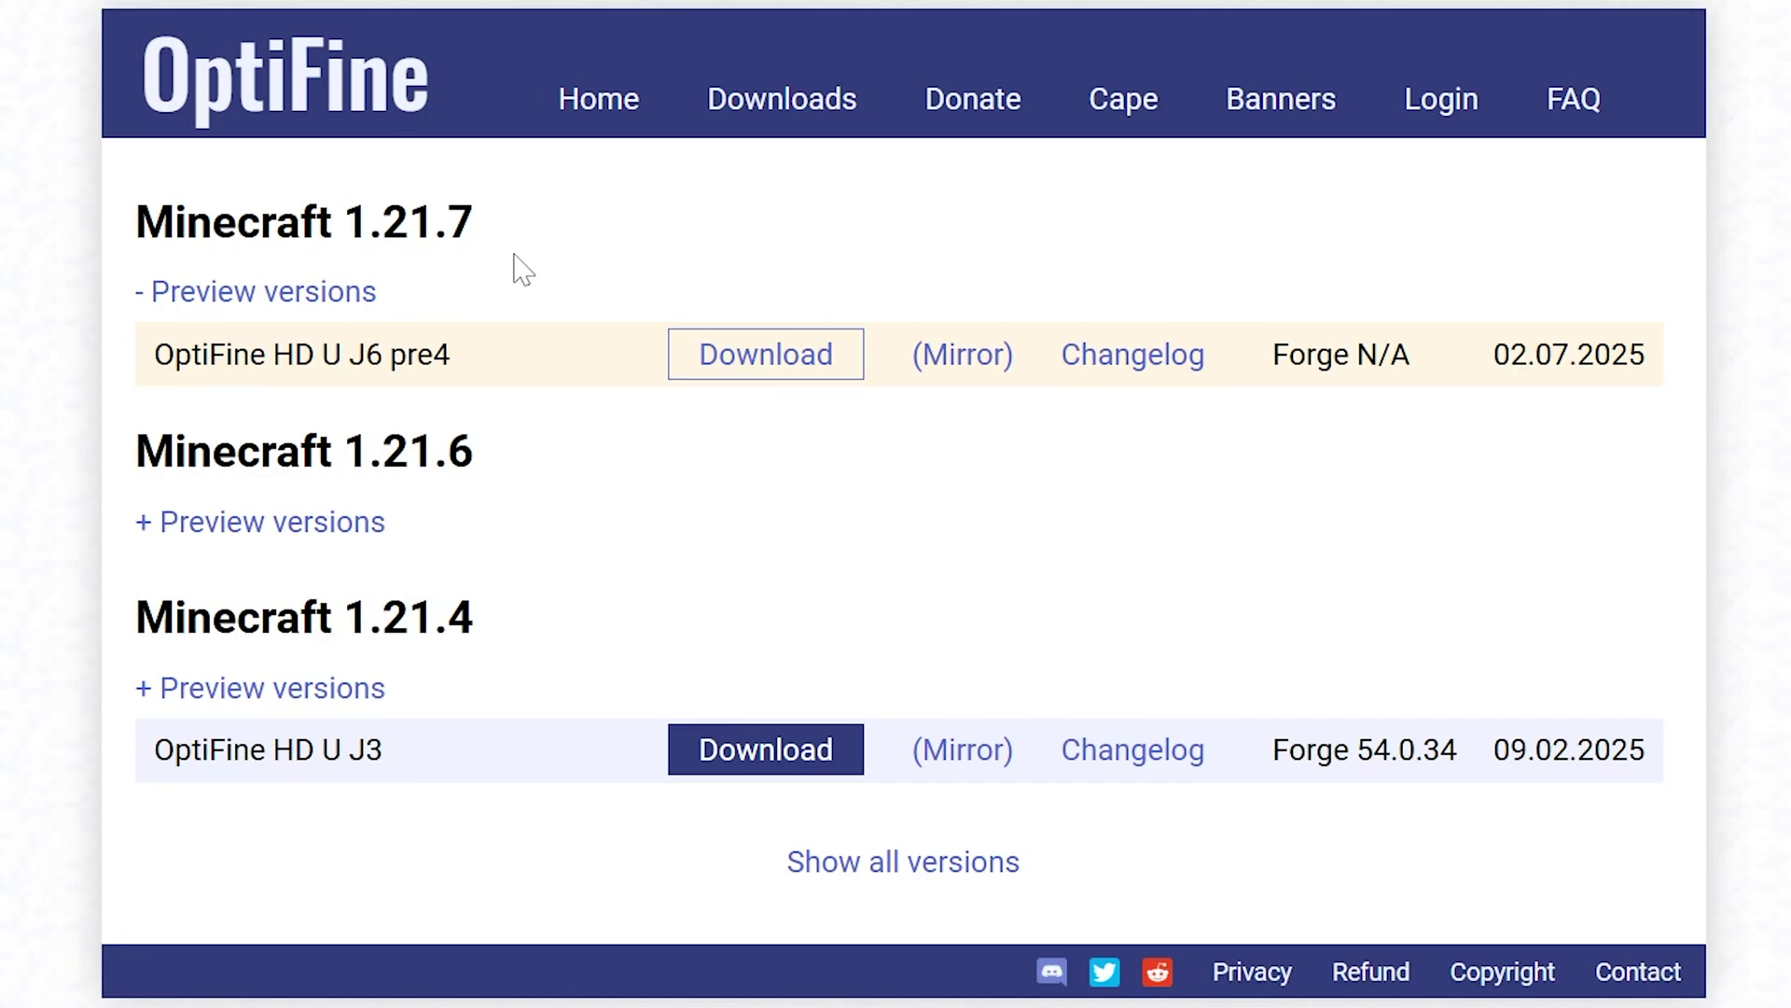
left_click(304, 292)
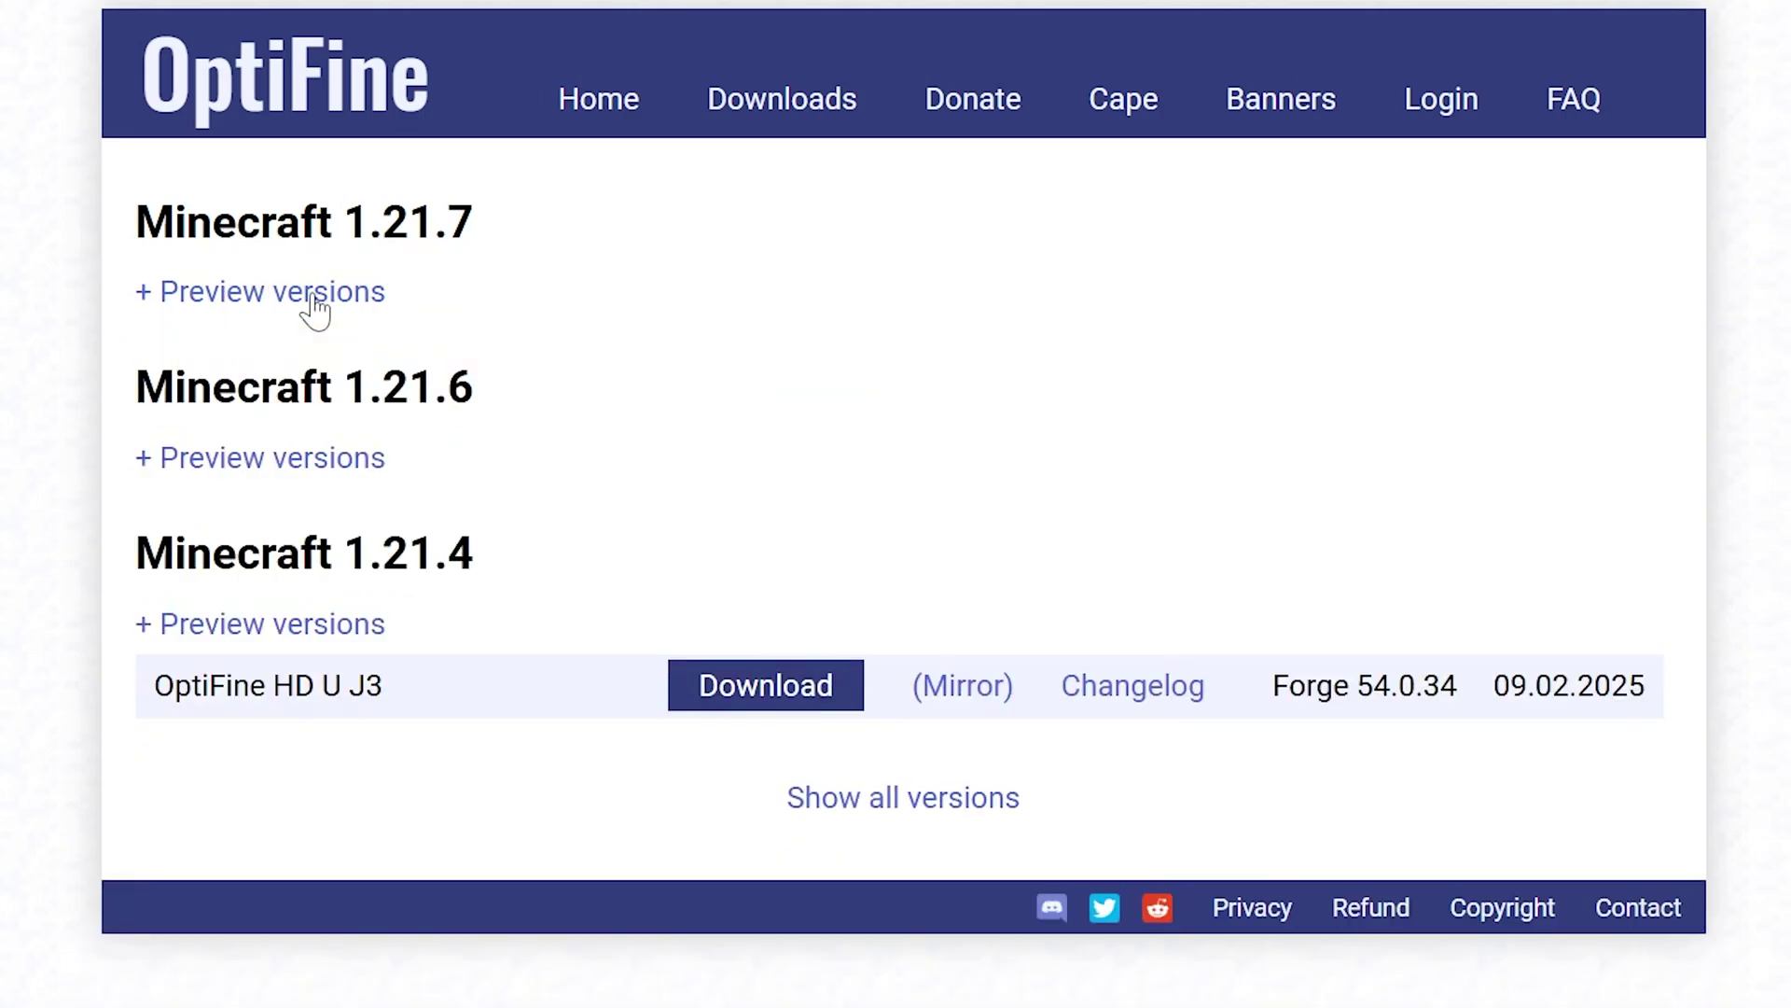
left_click(296, 293)
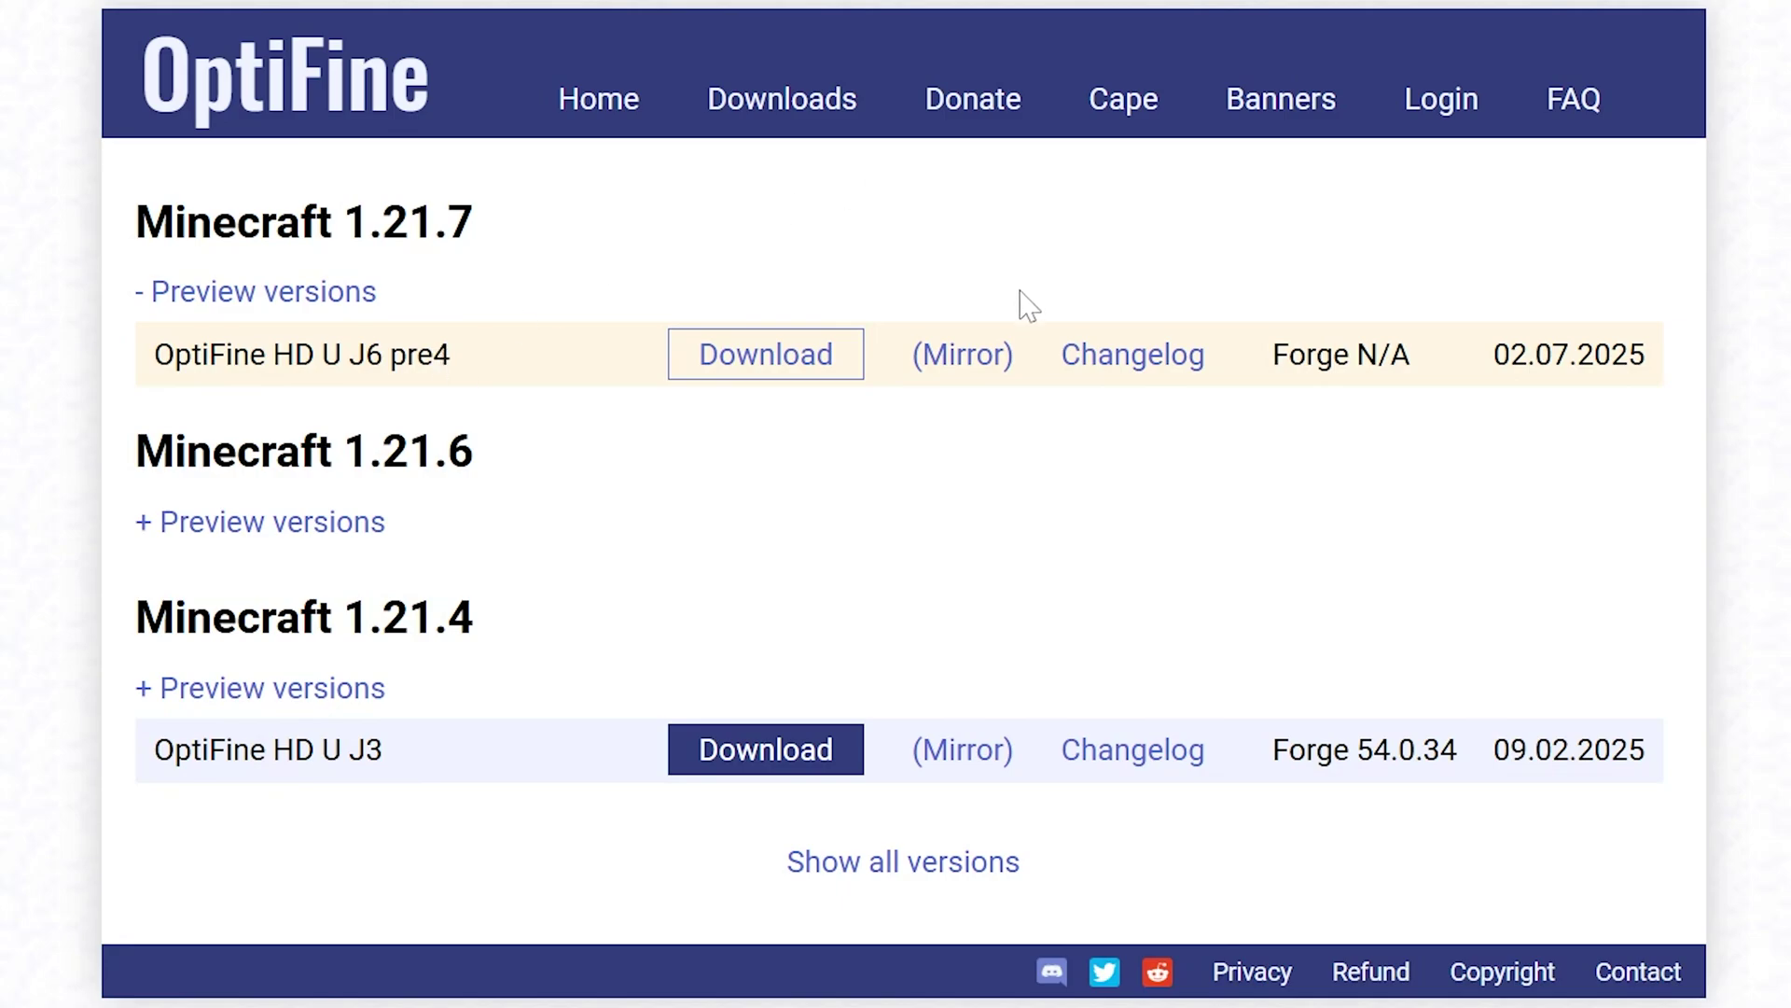
left_click(992, 362)
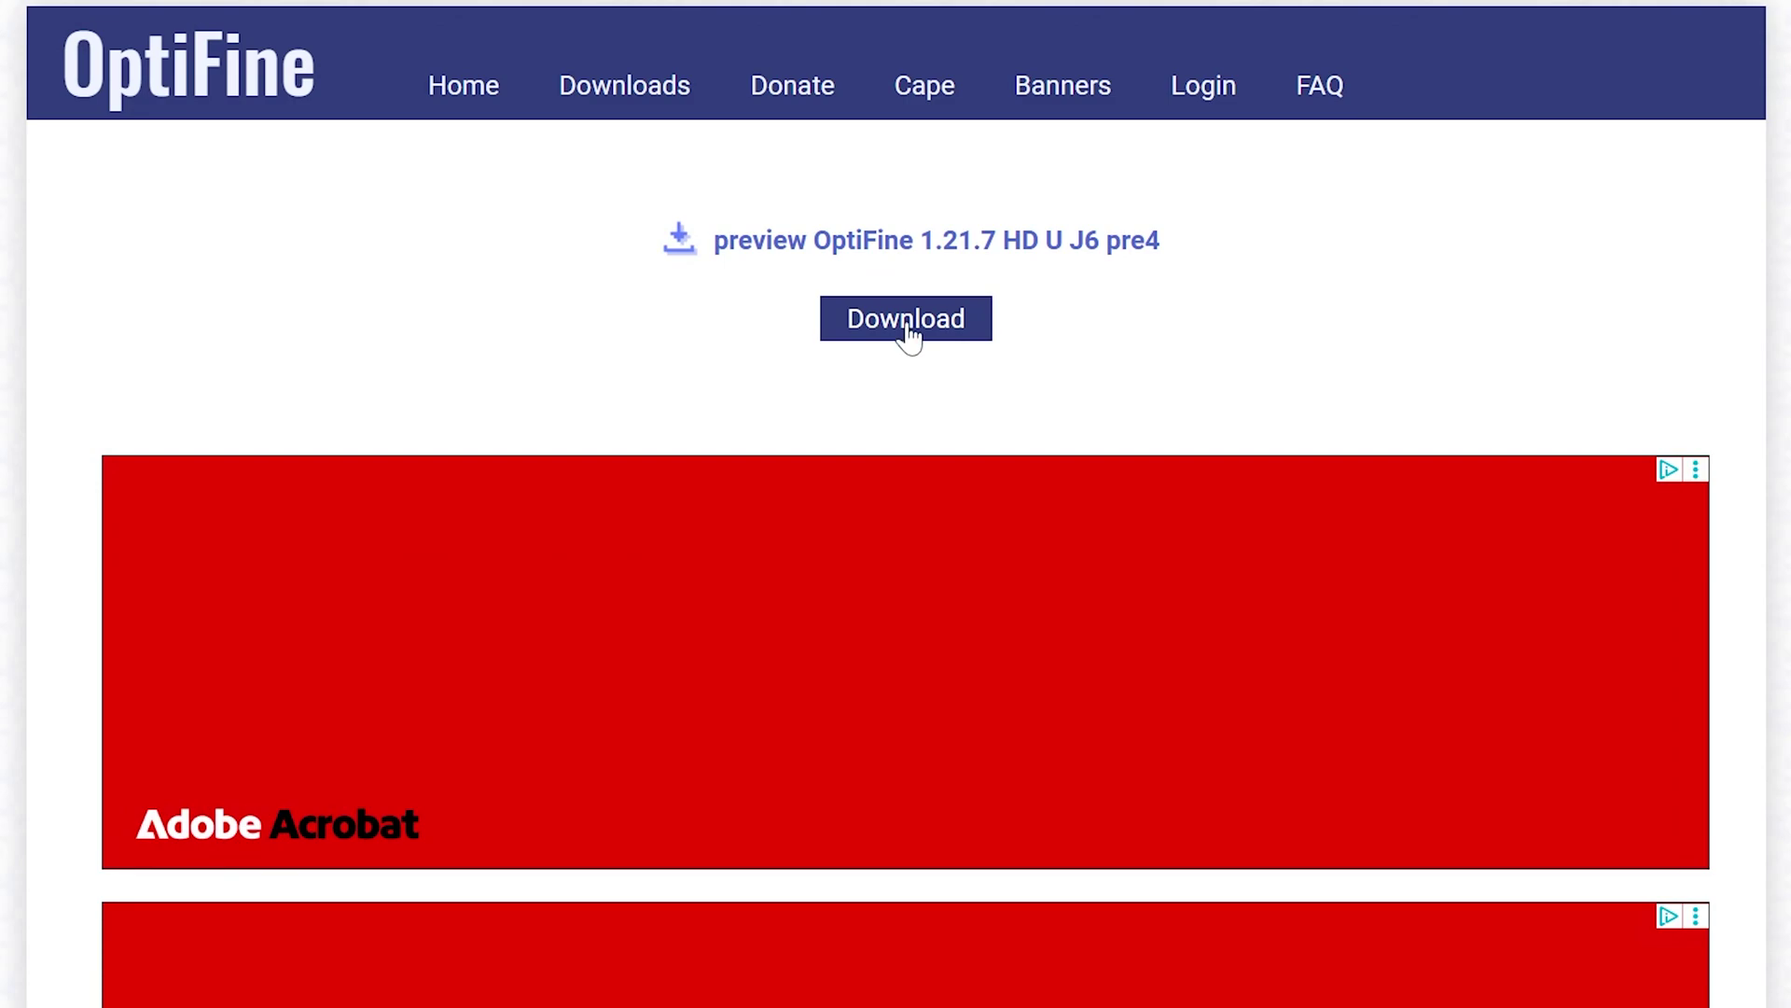
left_click(911, 336)
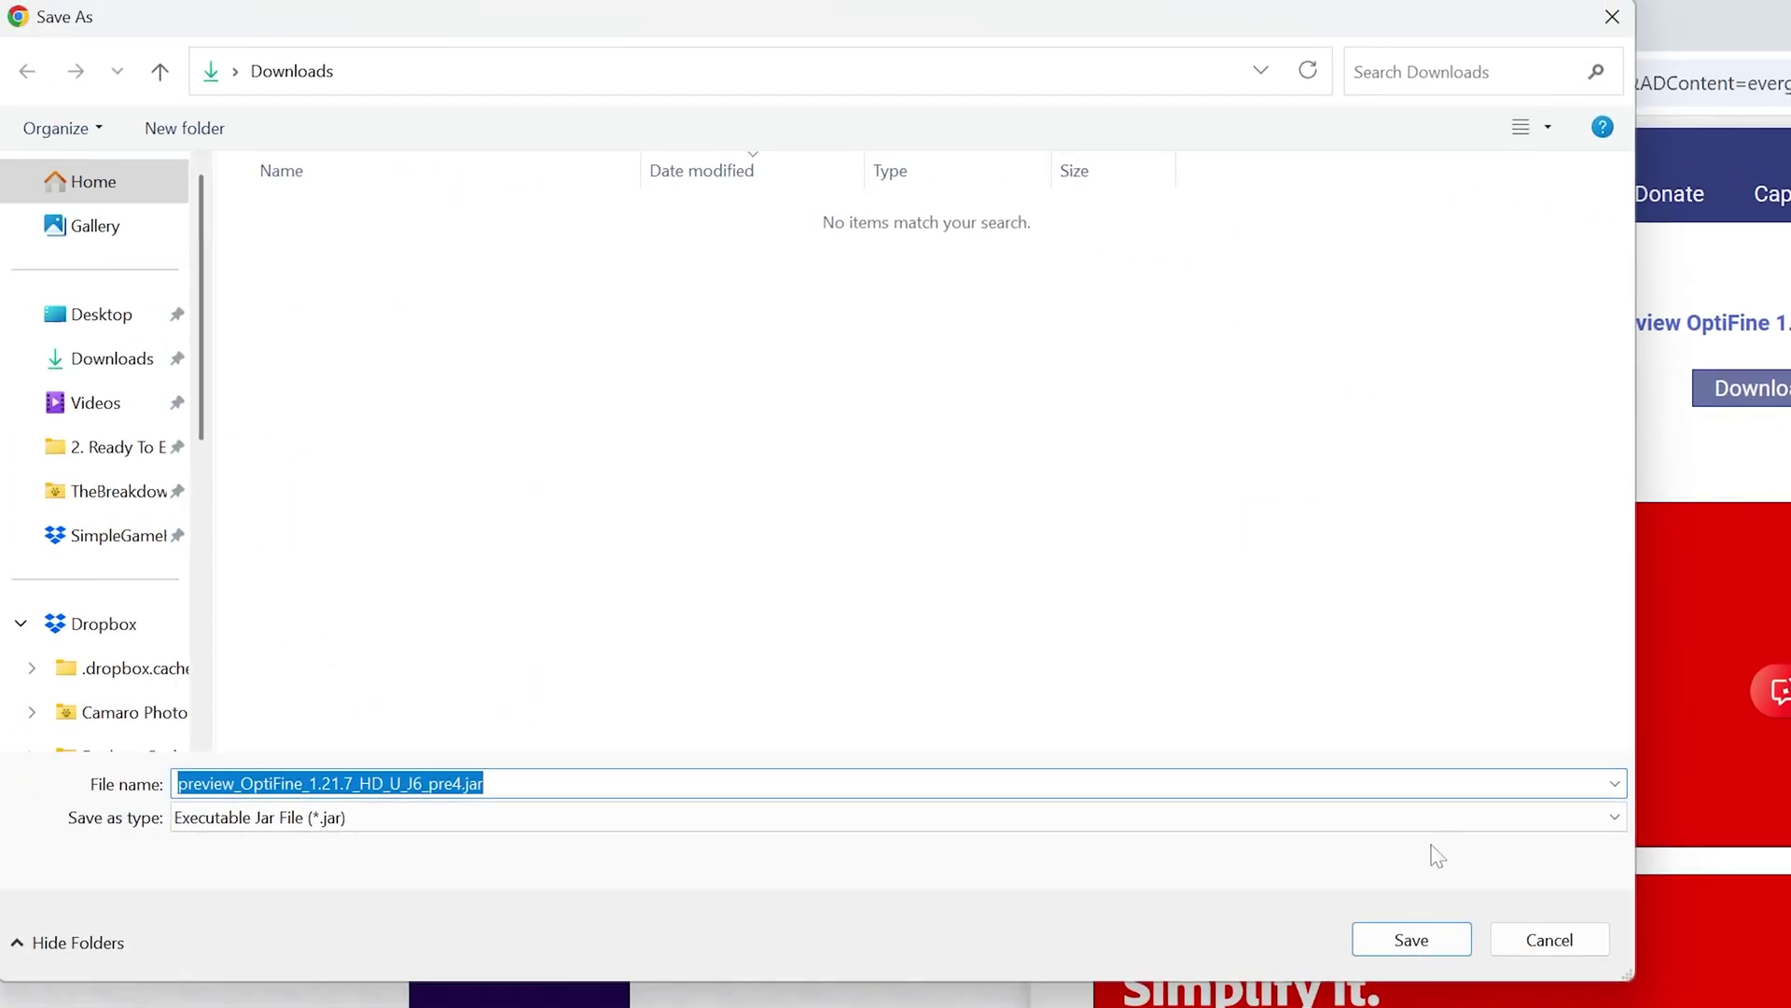
left_click(1420, 940)
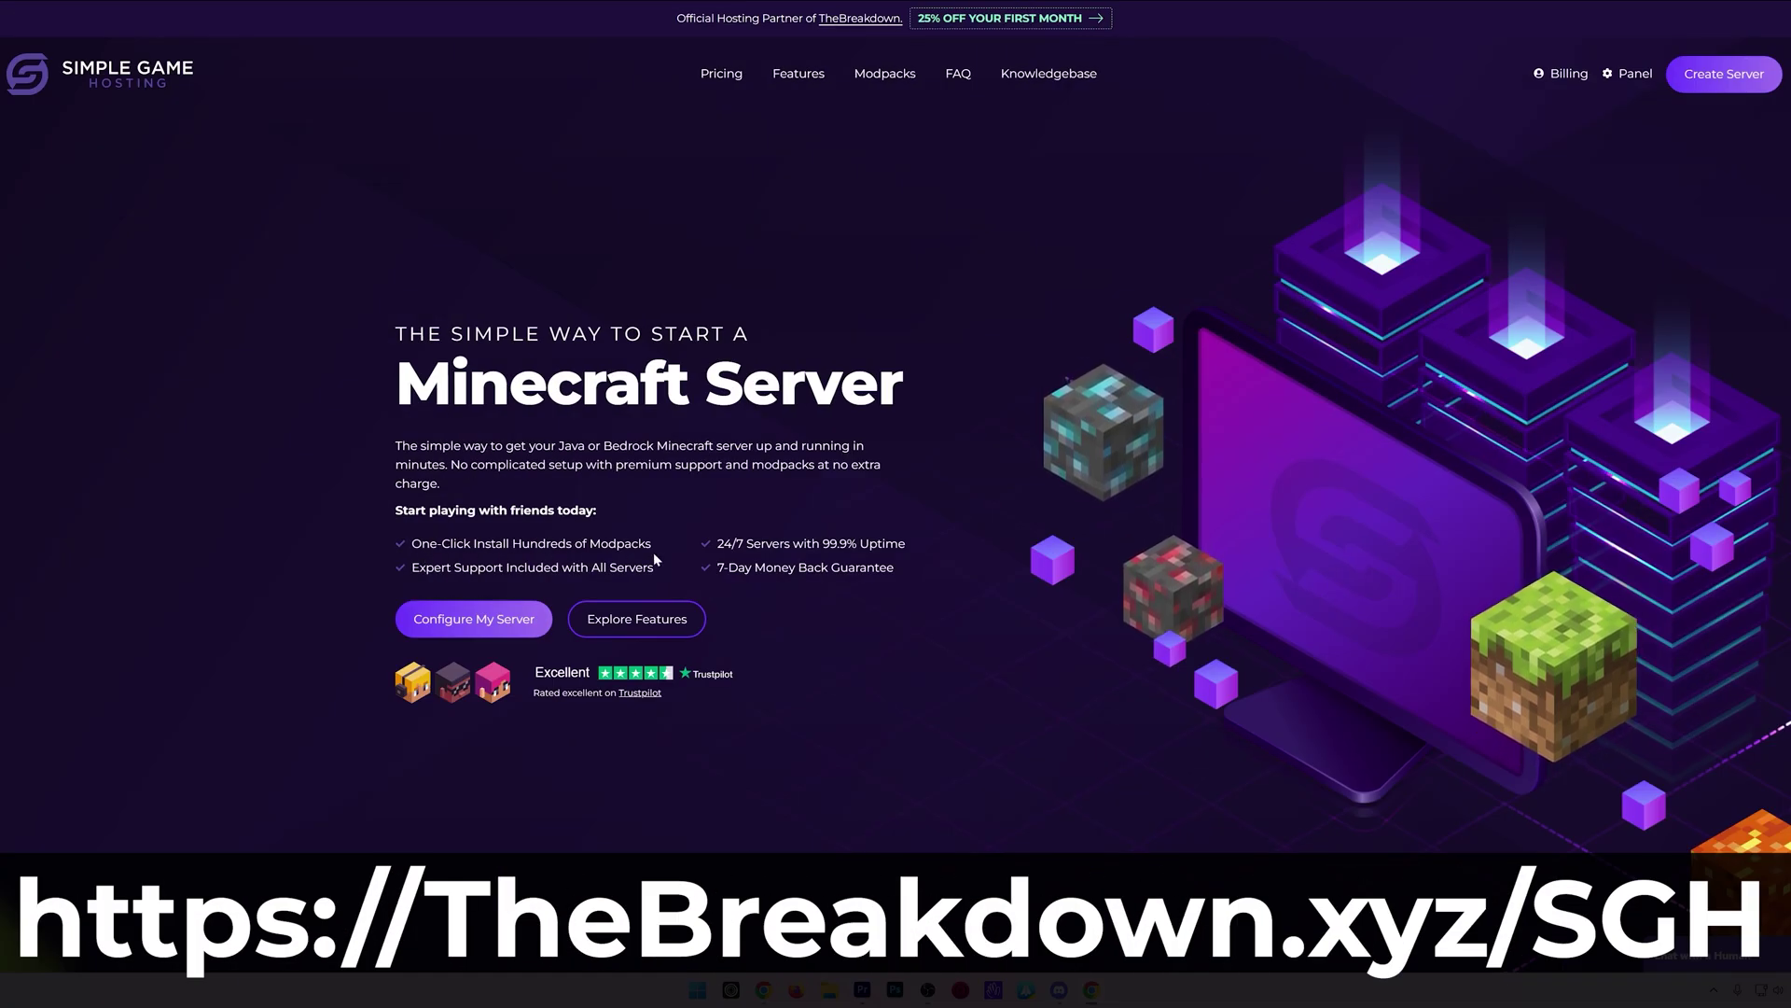
Step: Look over the Simple Game Hosting site, the modpack sources in its installer, and its map of server locations
scroll(646, 541, "down", 6)
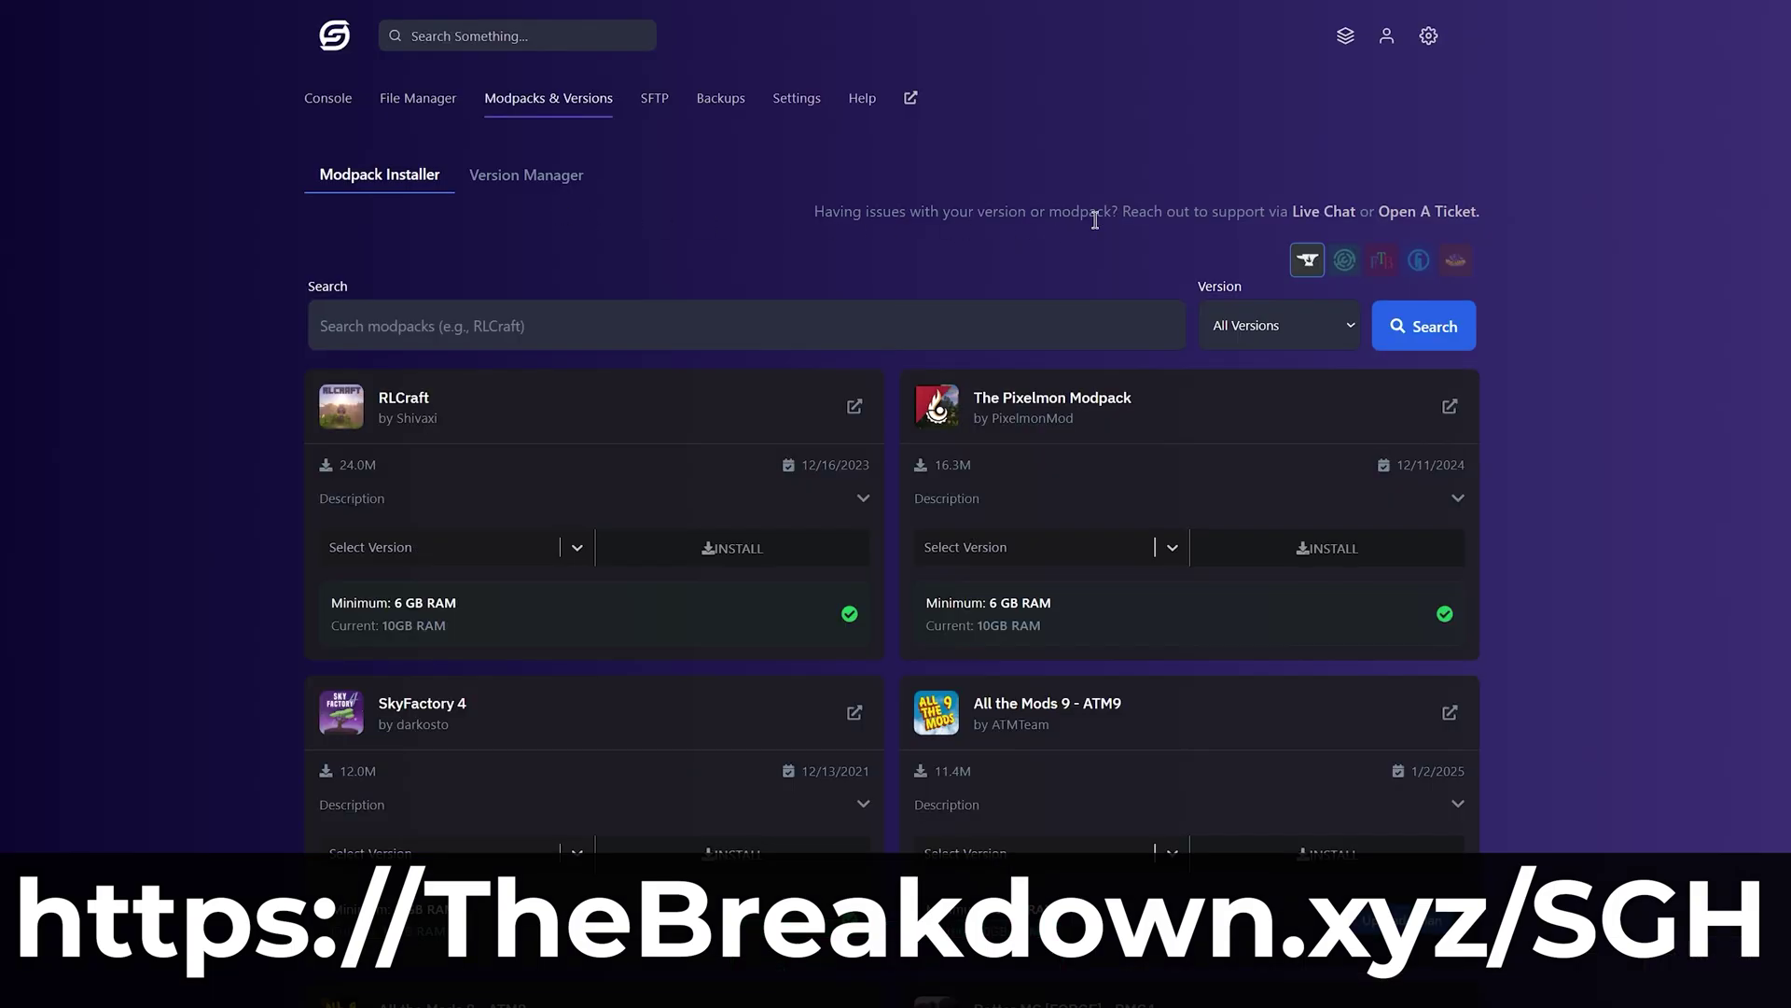
left_click(1345, 260)
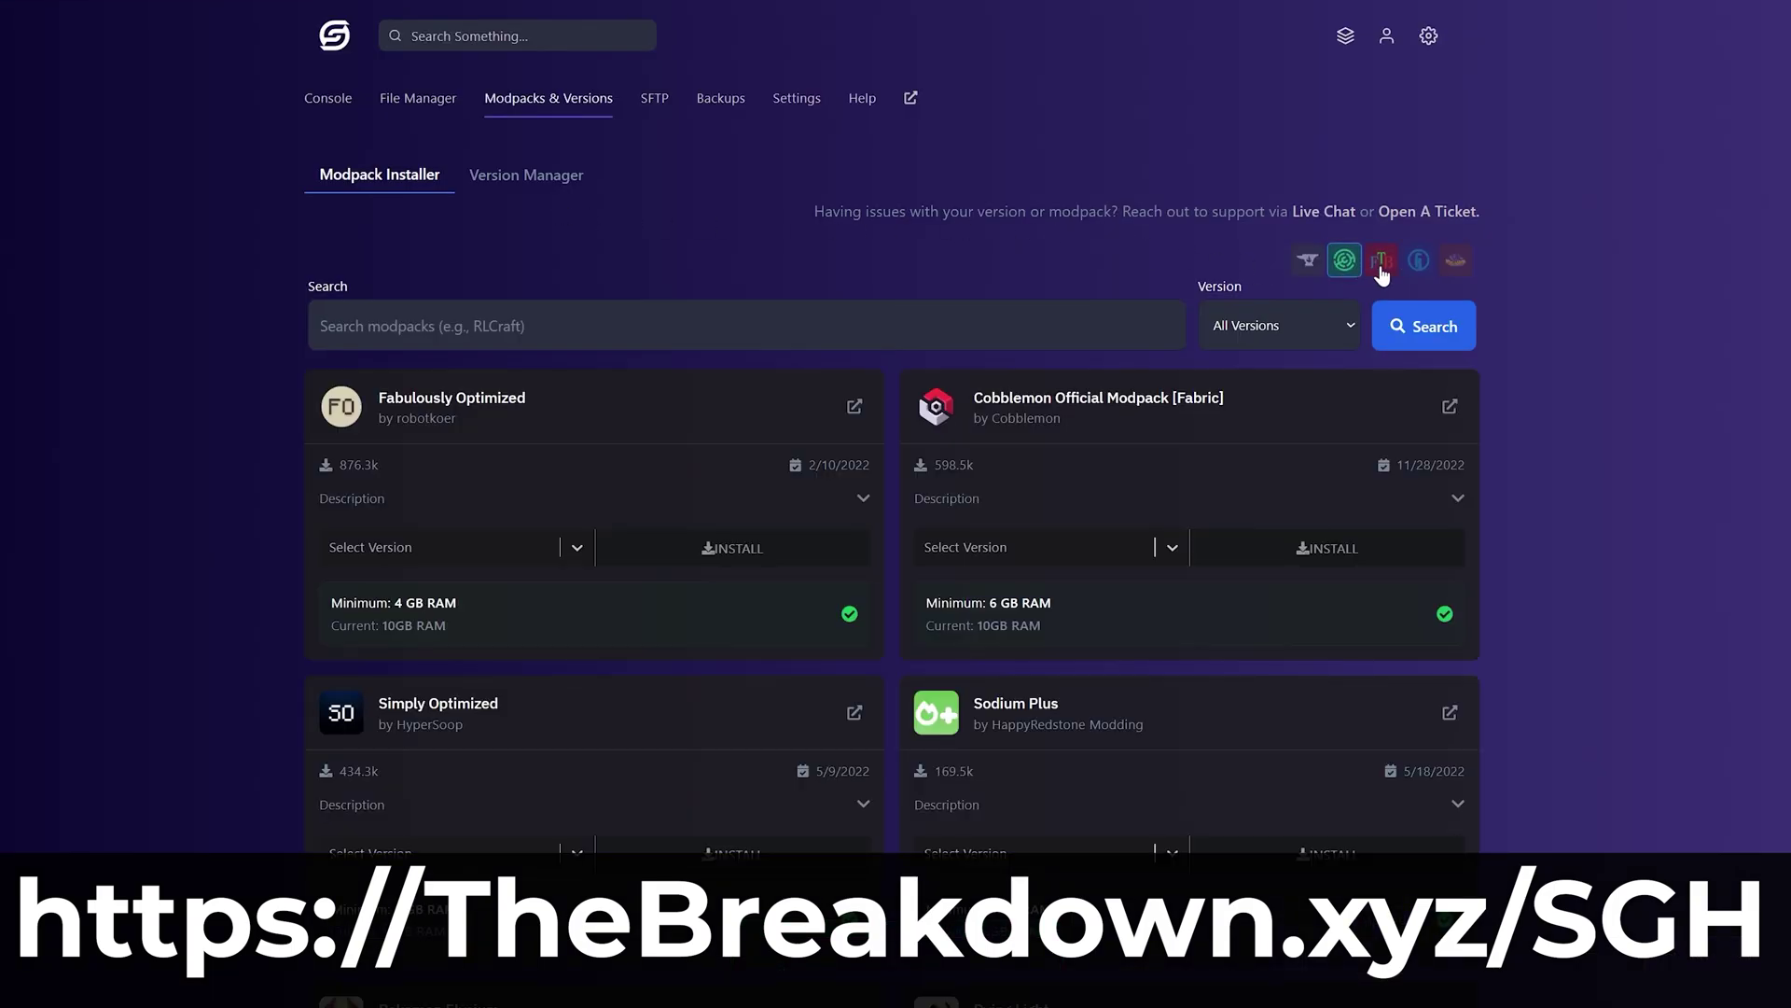
left_click(1381, 264)
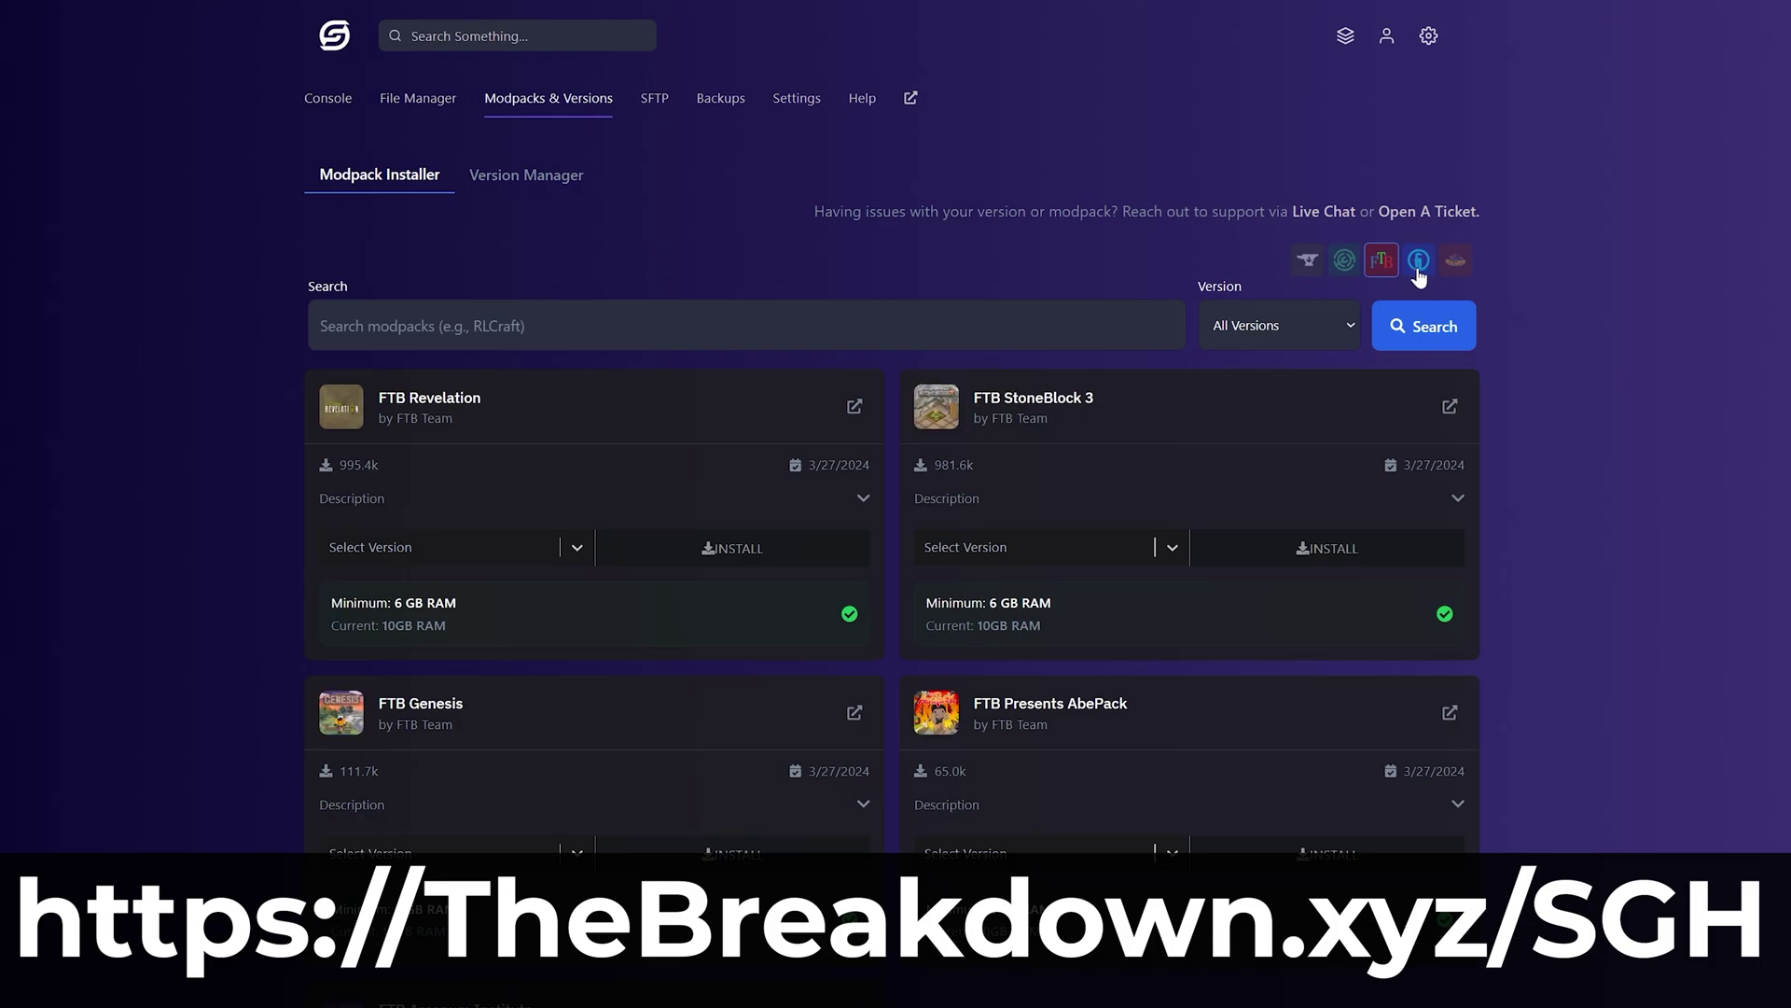
left_click(1418, 265)
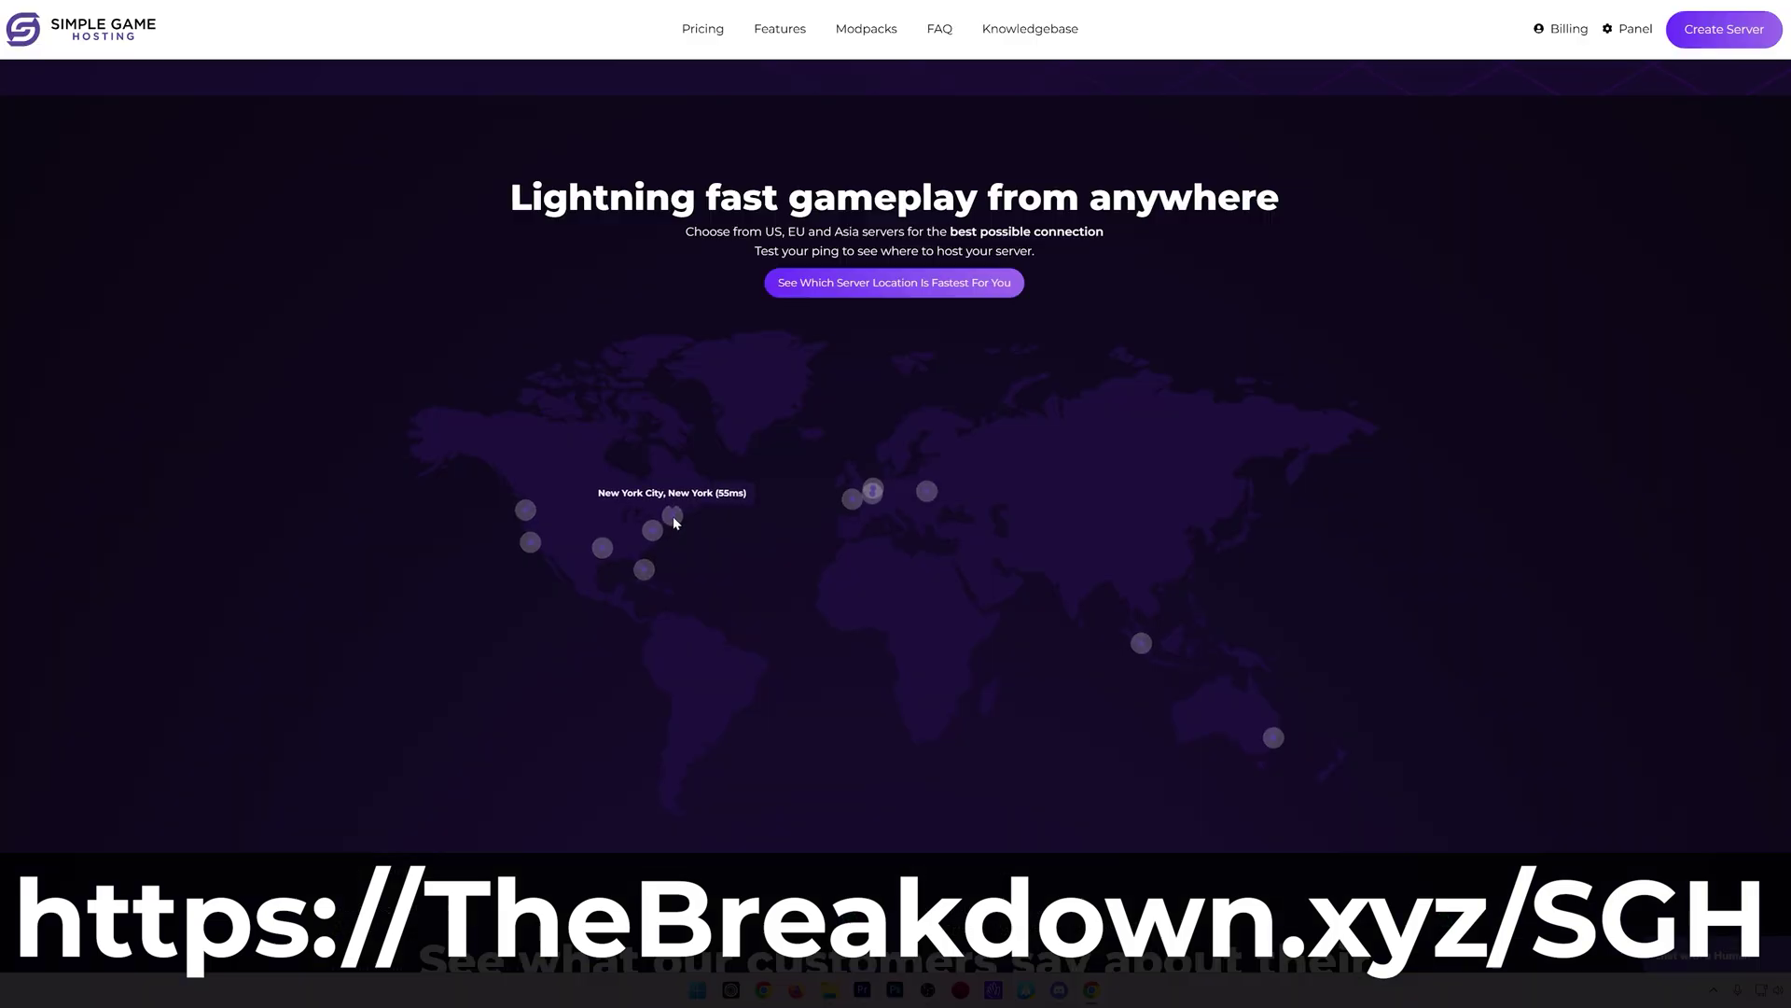
mouse_move(652, 528)
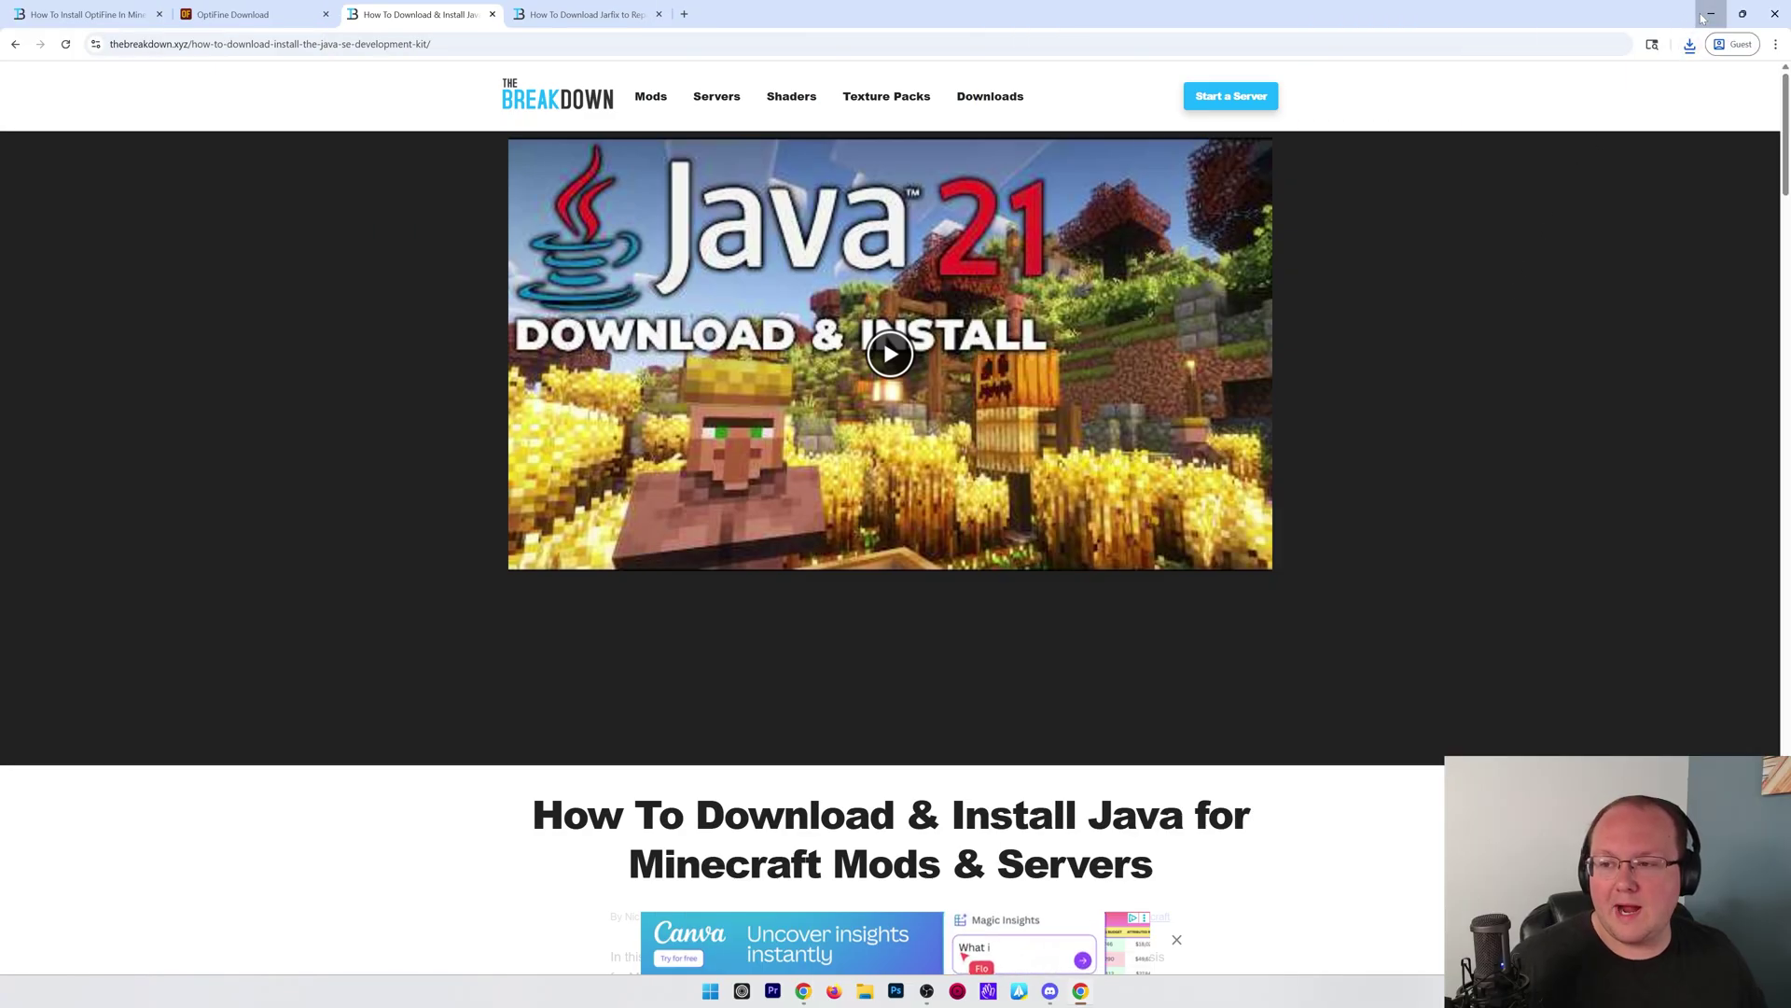
Step: Move preview_OptiFine_1.21.7_HD_U_J6_pre4.jar from Downloads to the desktop and open it with Java(TM) Platform SE binary
left_click(1712, 14)
left_click(867, 993)
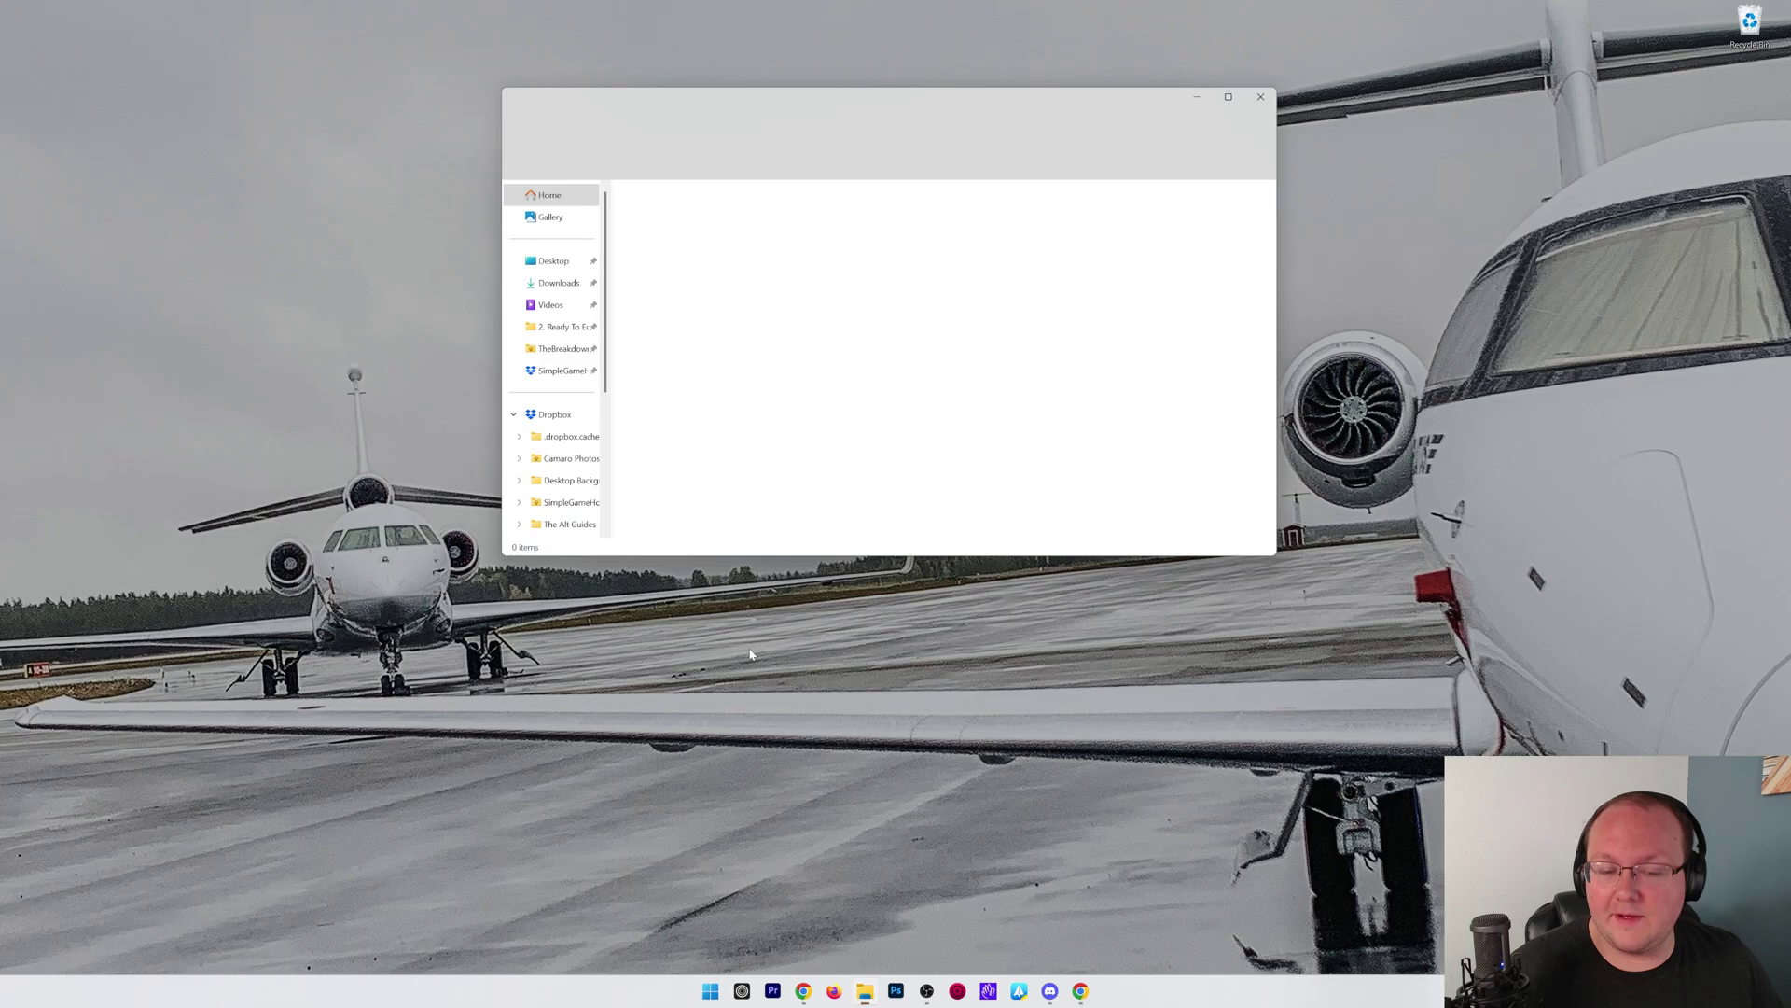
left_click(547, 285)
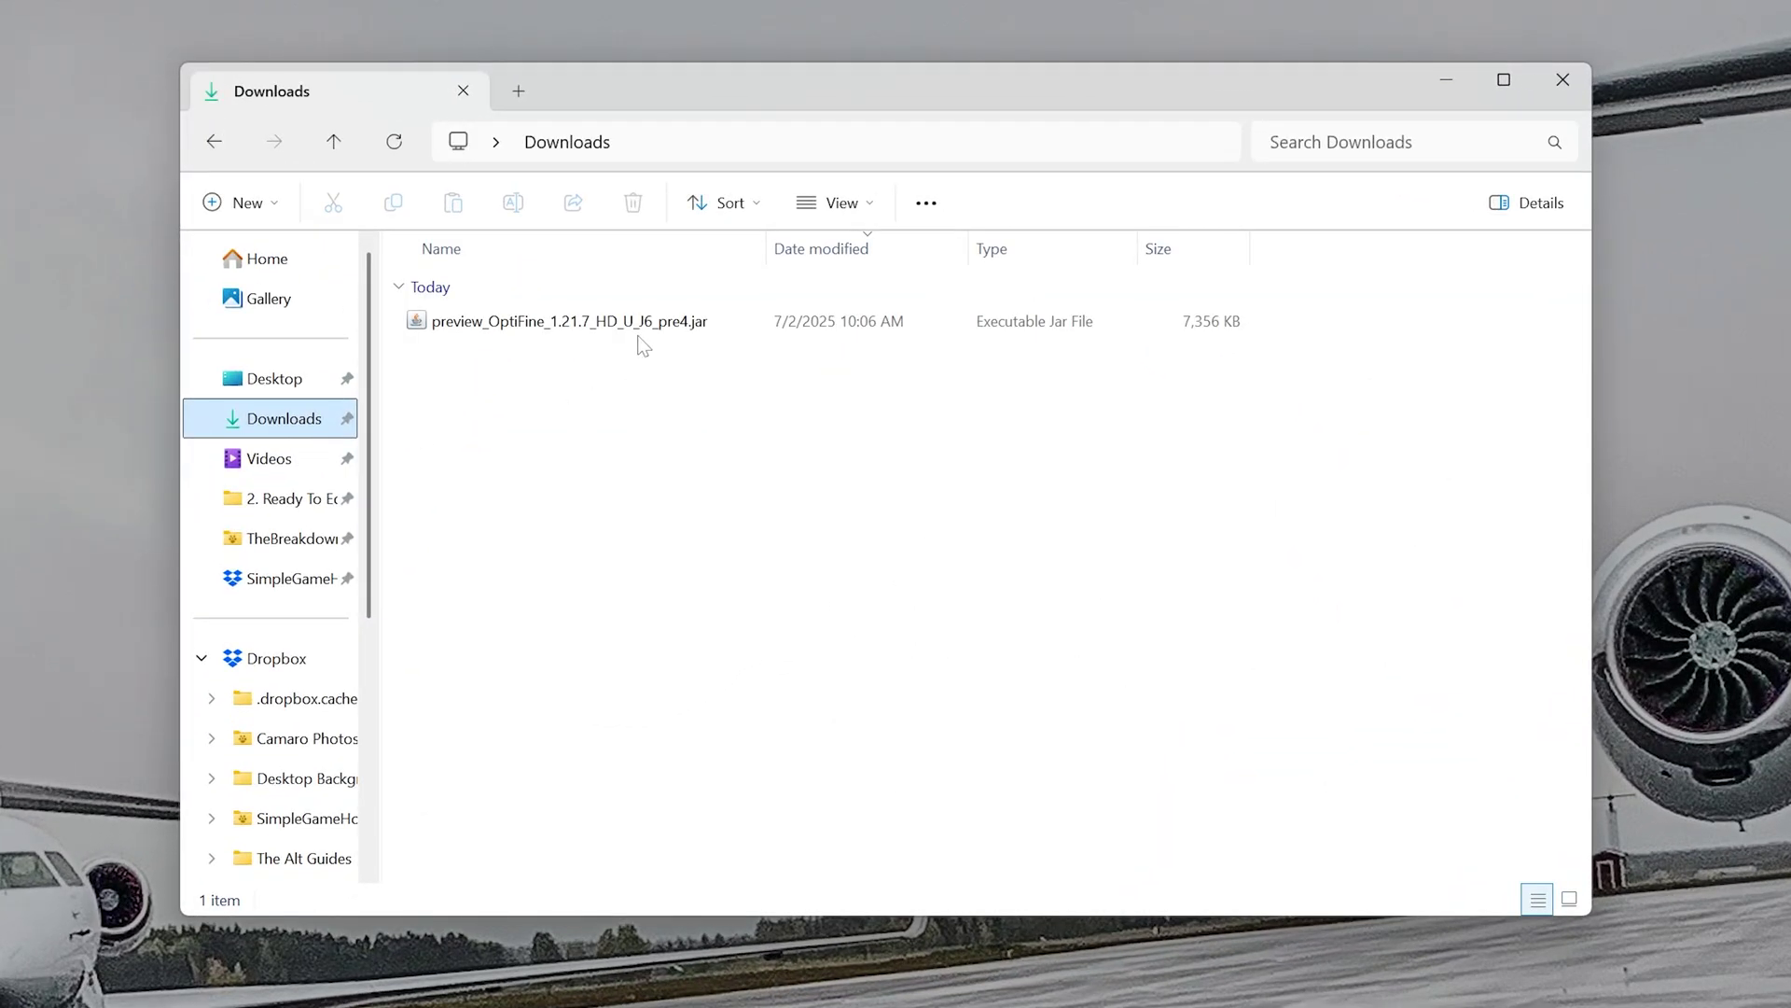
left_click_drag(593, 325, 140, 401)
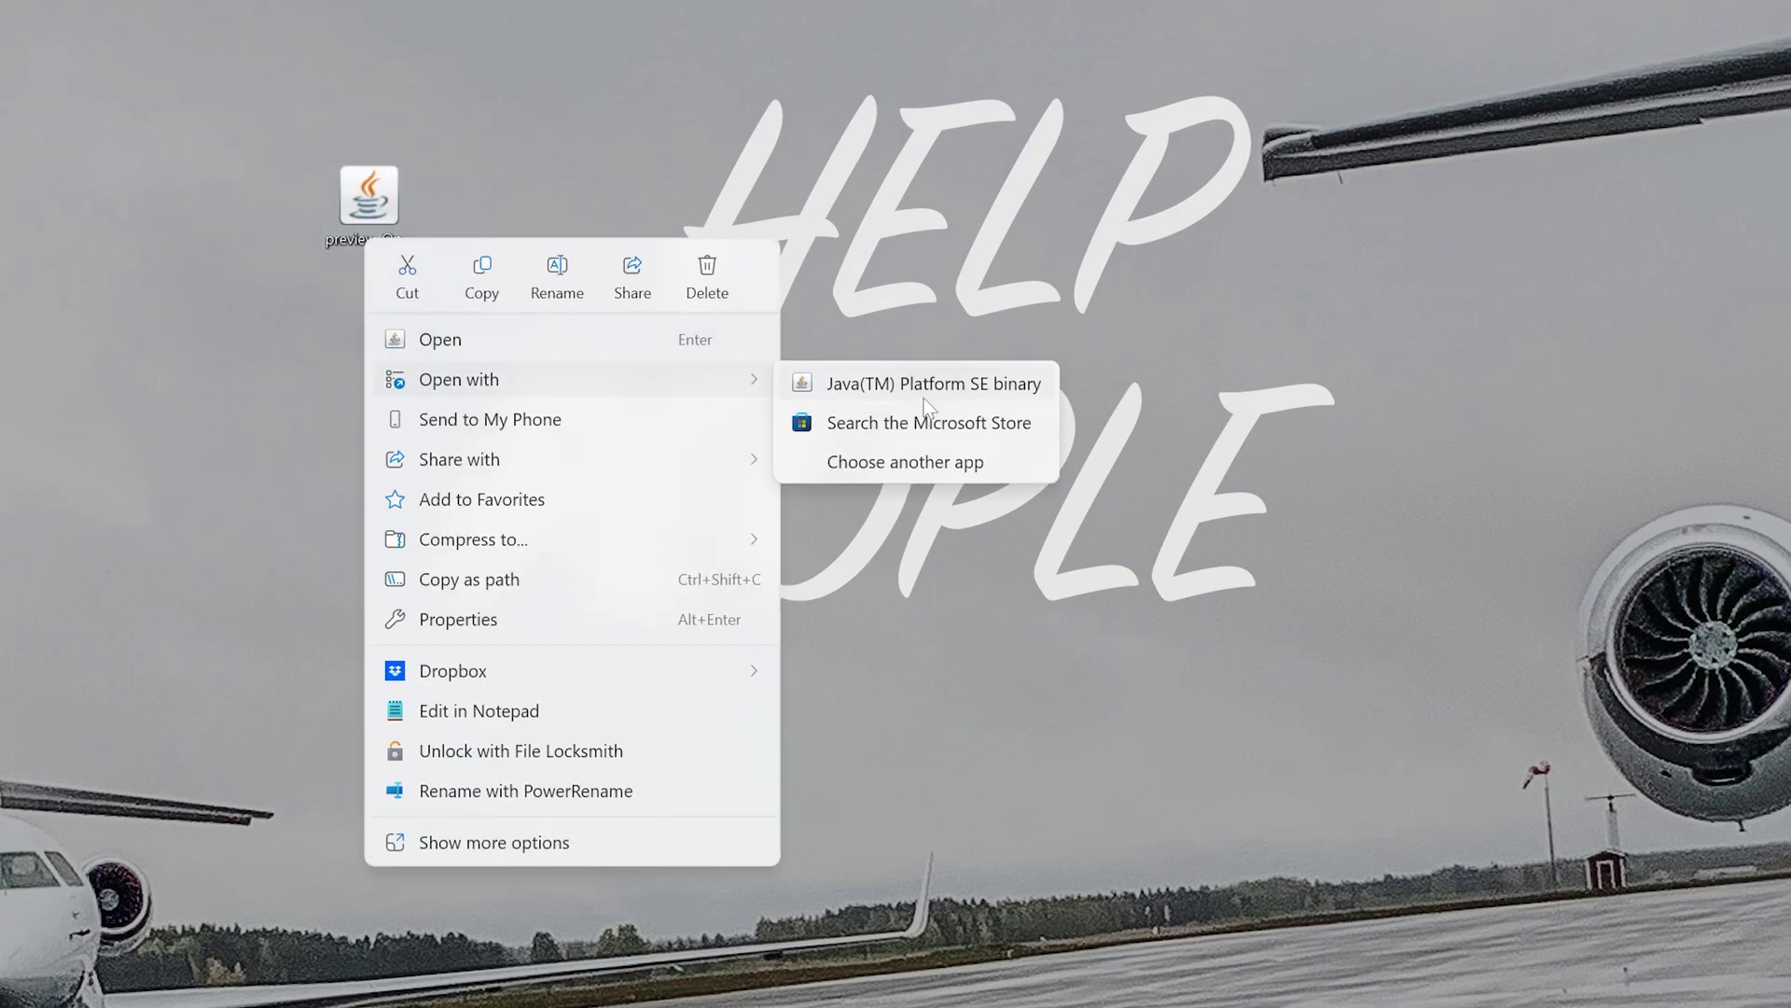
left_click(925, 396)
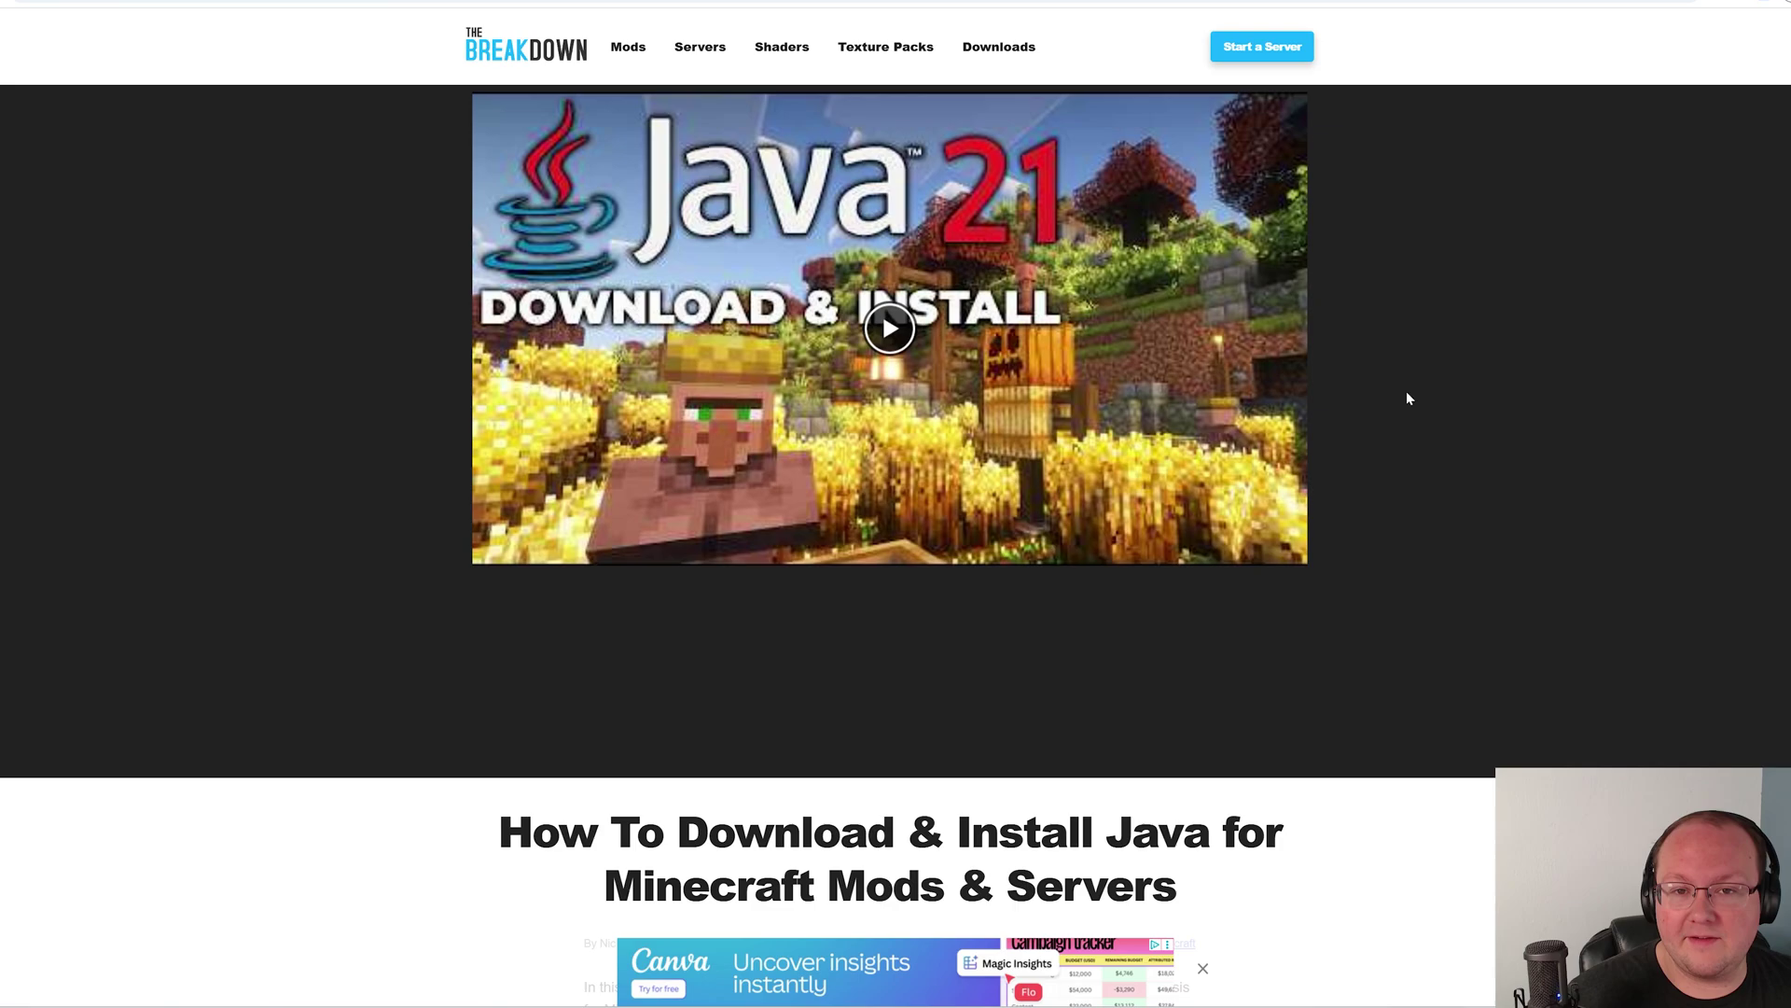
scroll(1412, 386, "down", 5)
scroll(1295, 348, "up", 4)
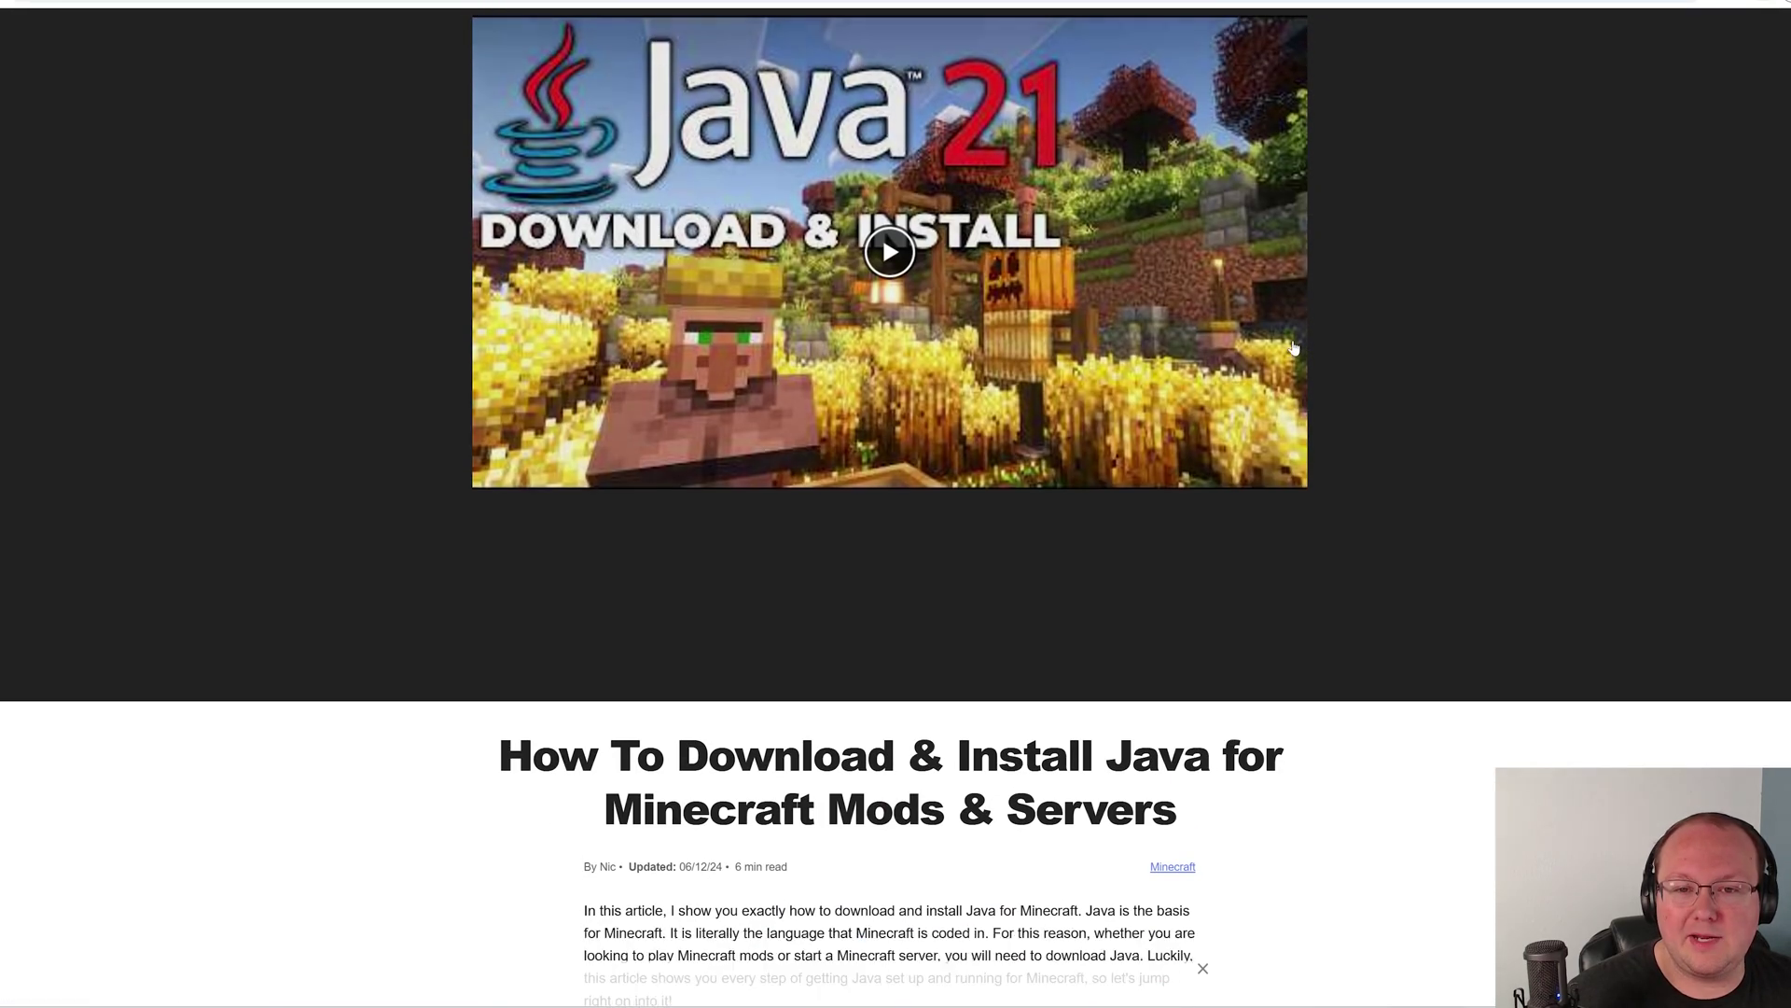
scroll(1345, 312, "up", 1)
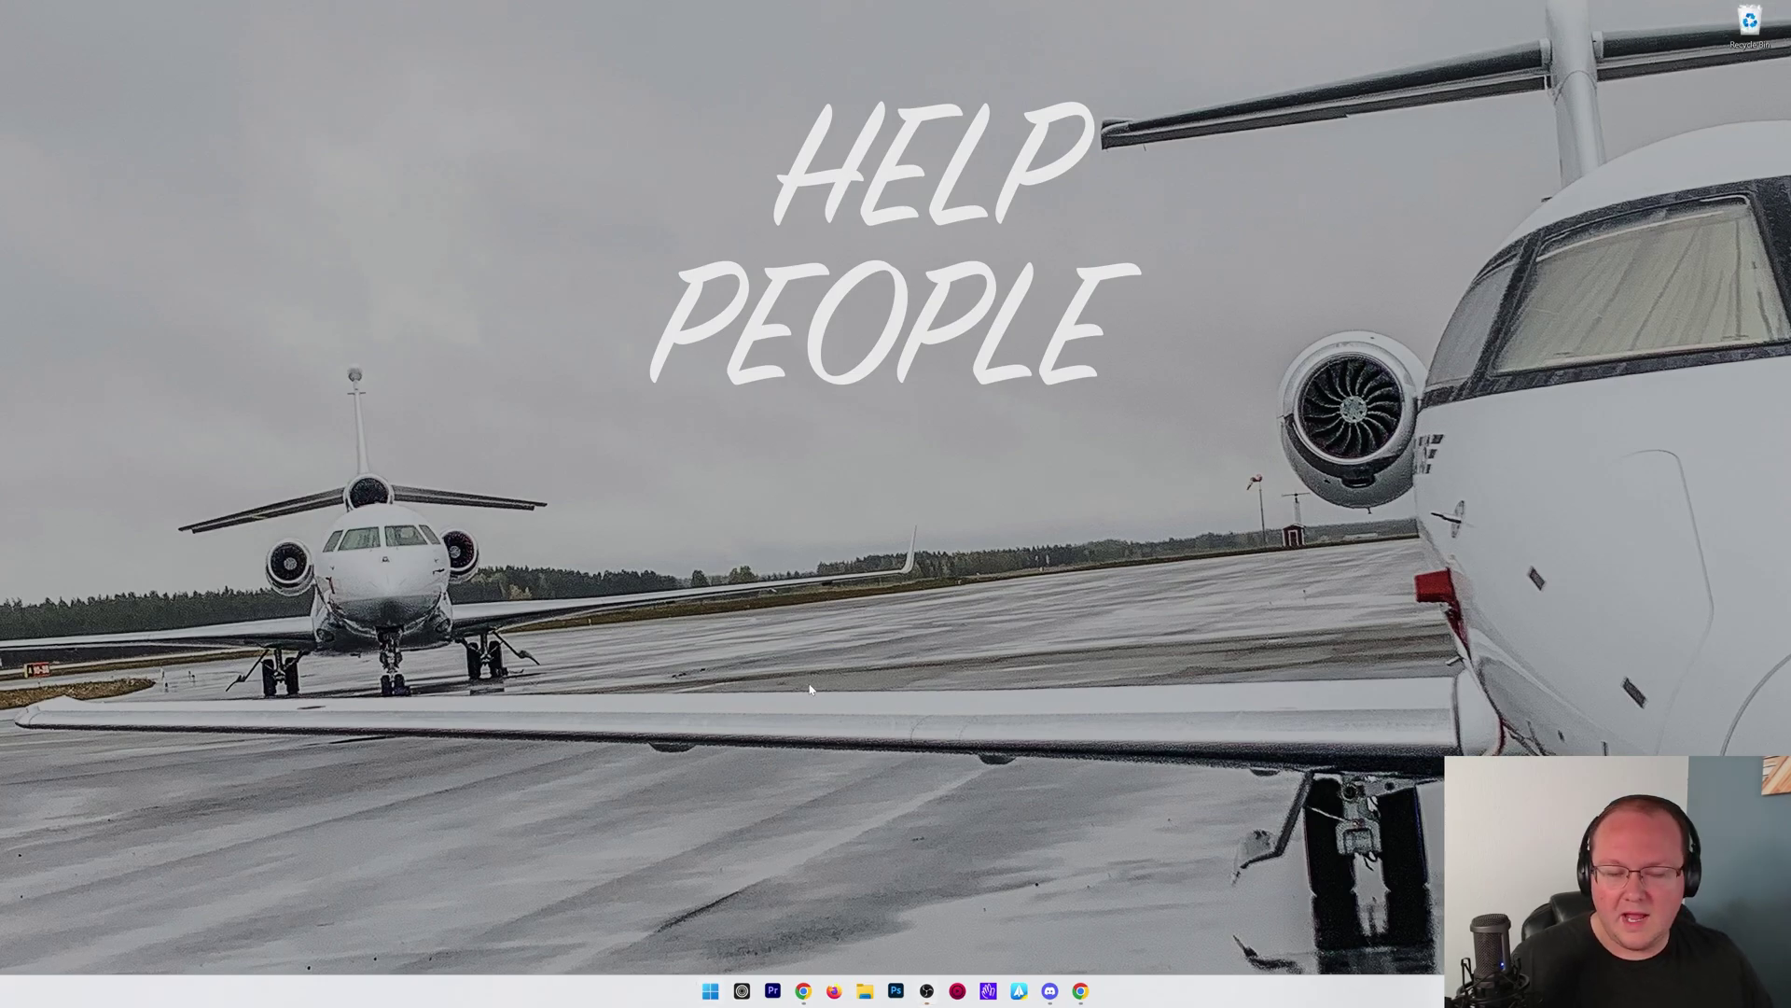
Step: Open the Minecraft Launcher and list the Java Edition installations with modded versions included
left_click(711, 992)
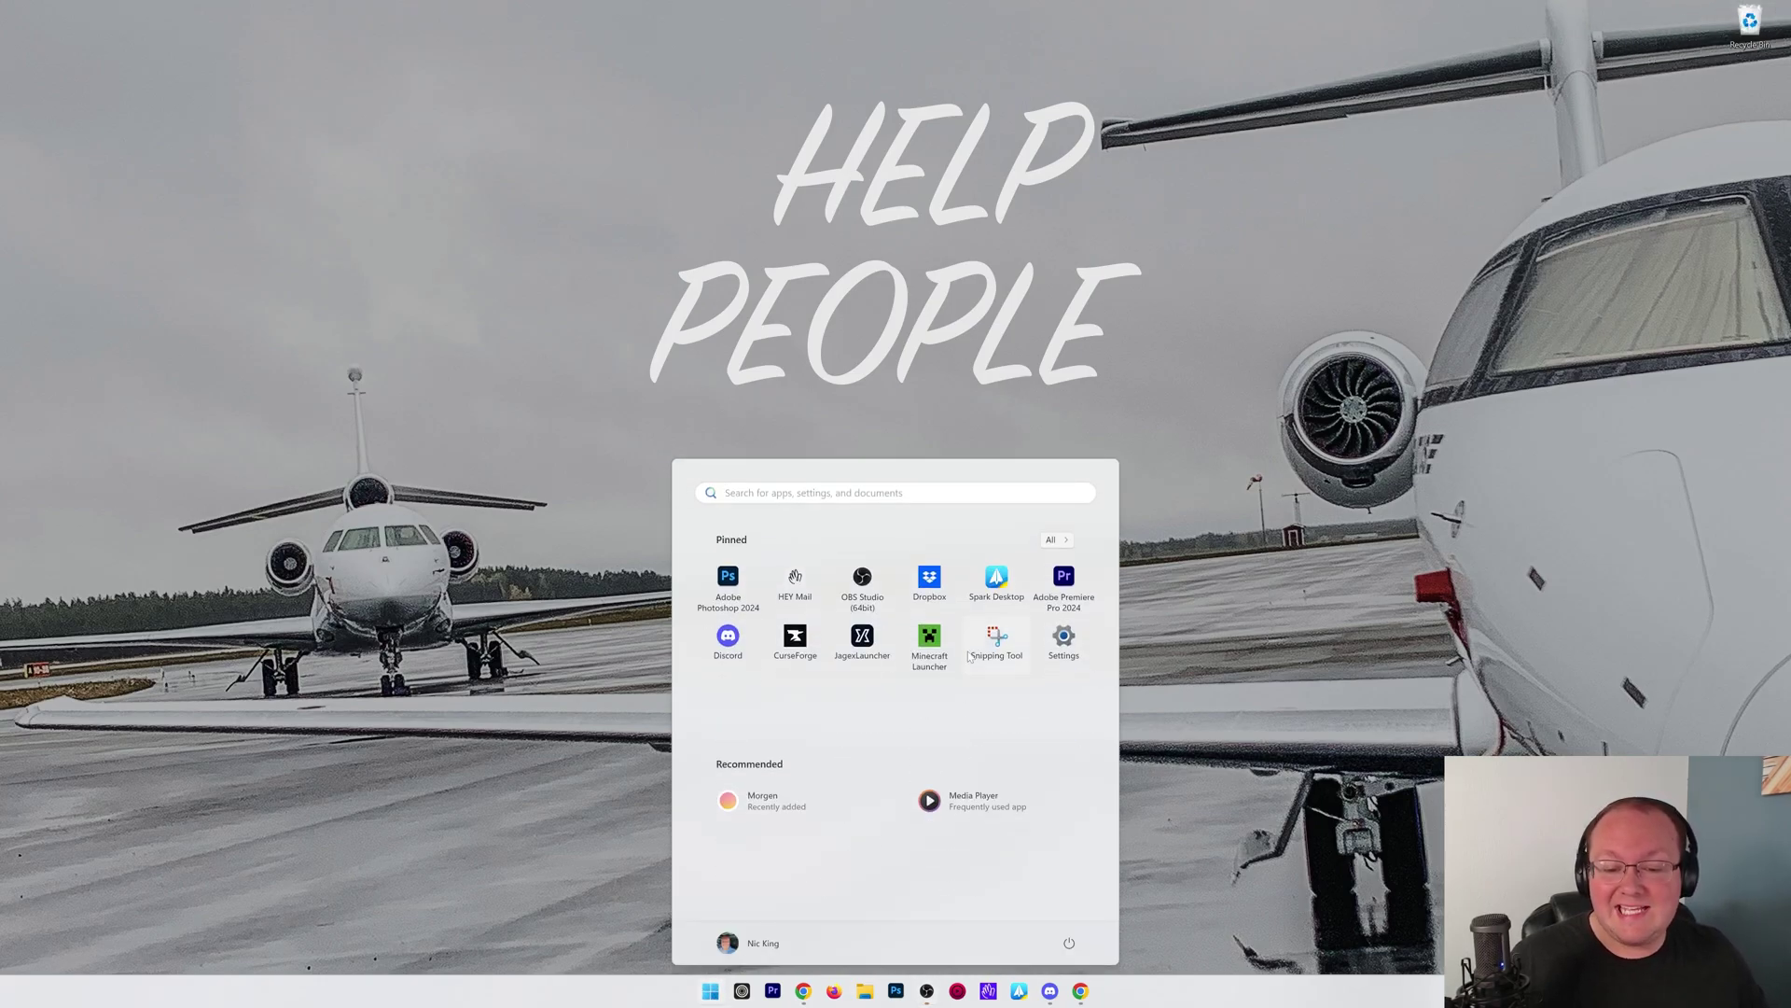
left_click(930, 642)
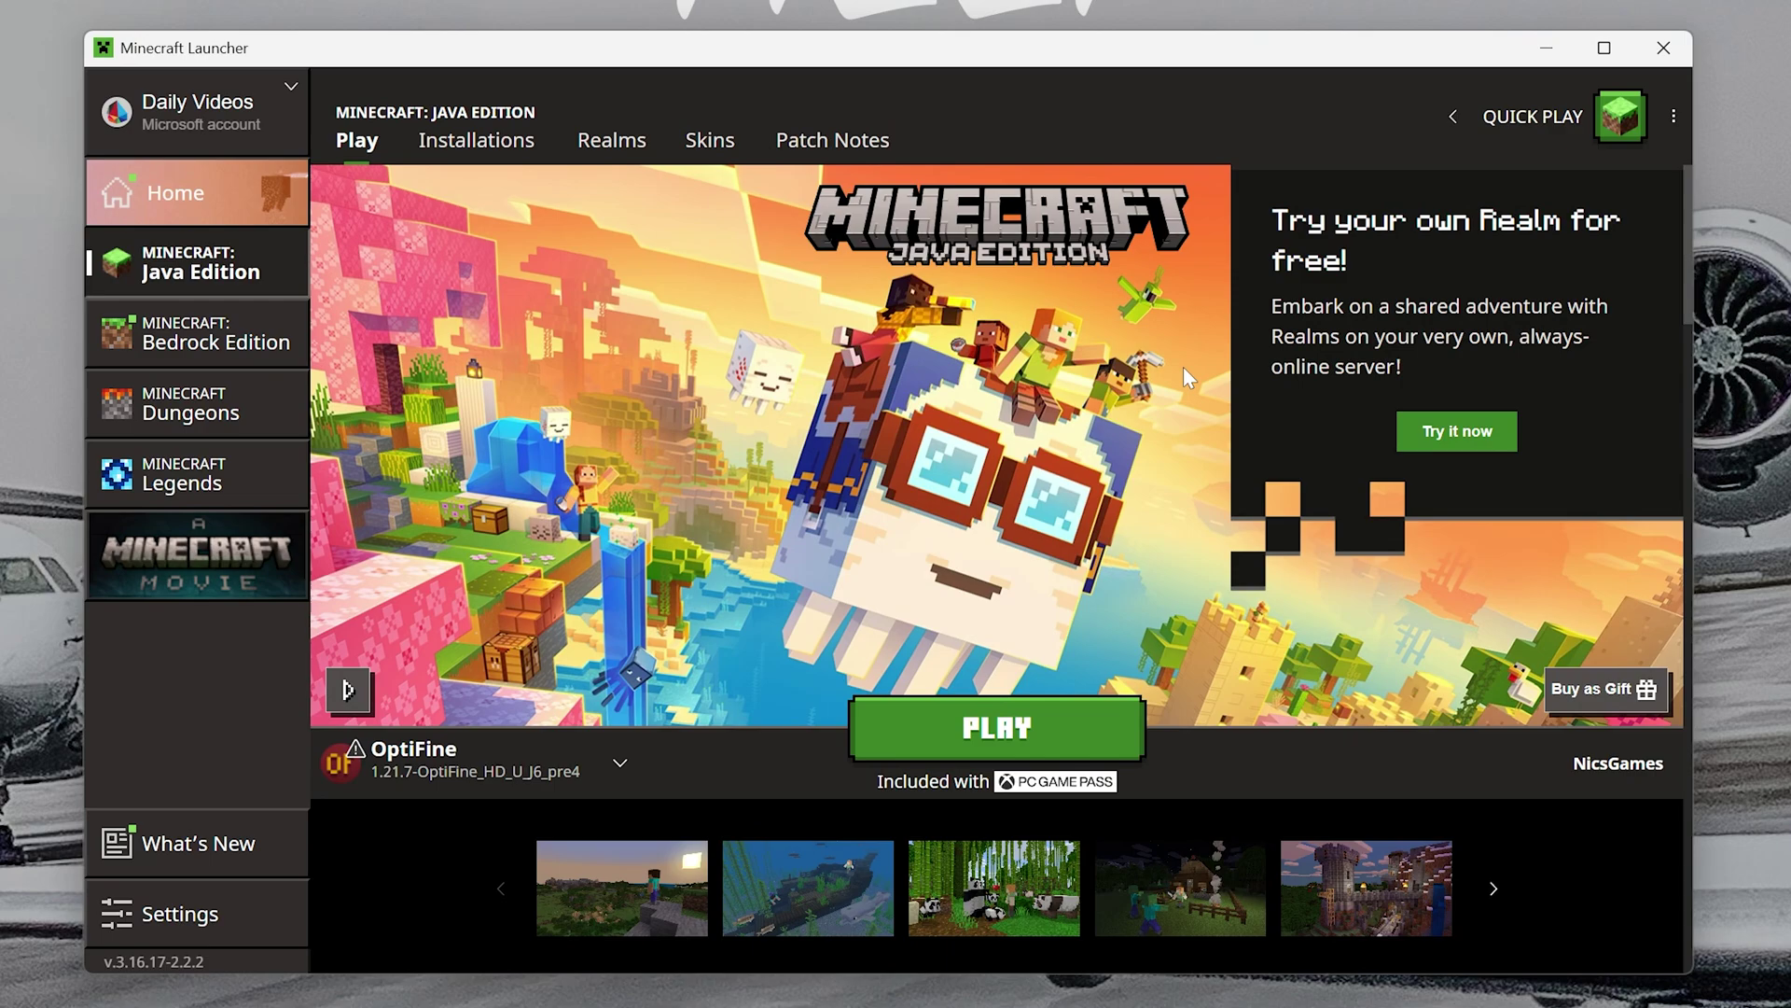
left_click(476, 142)
left_click(1478, 223)
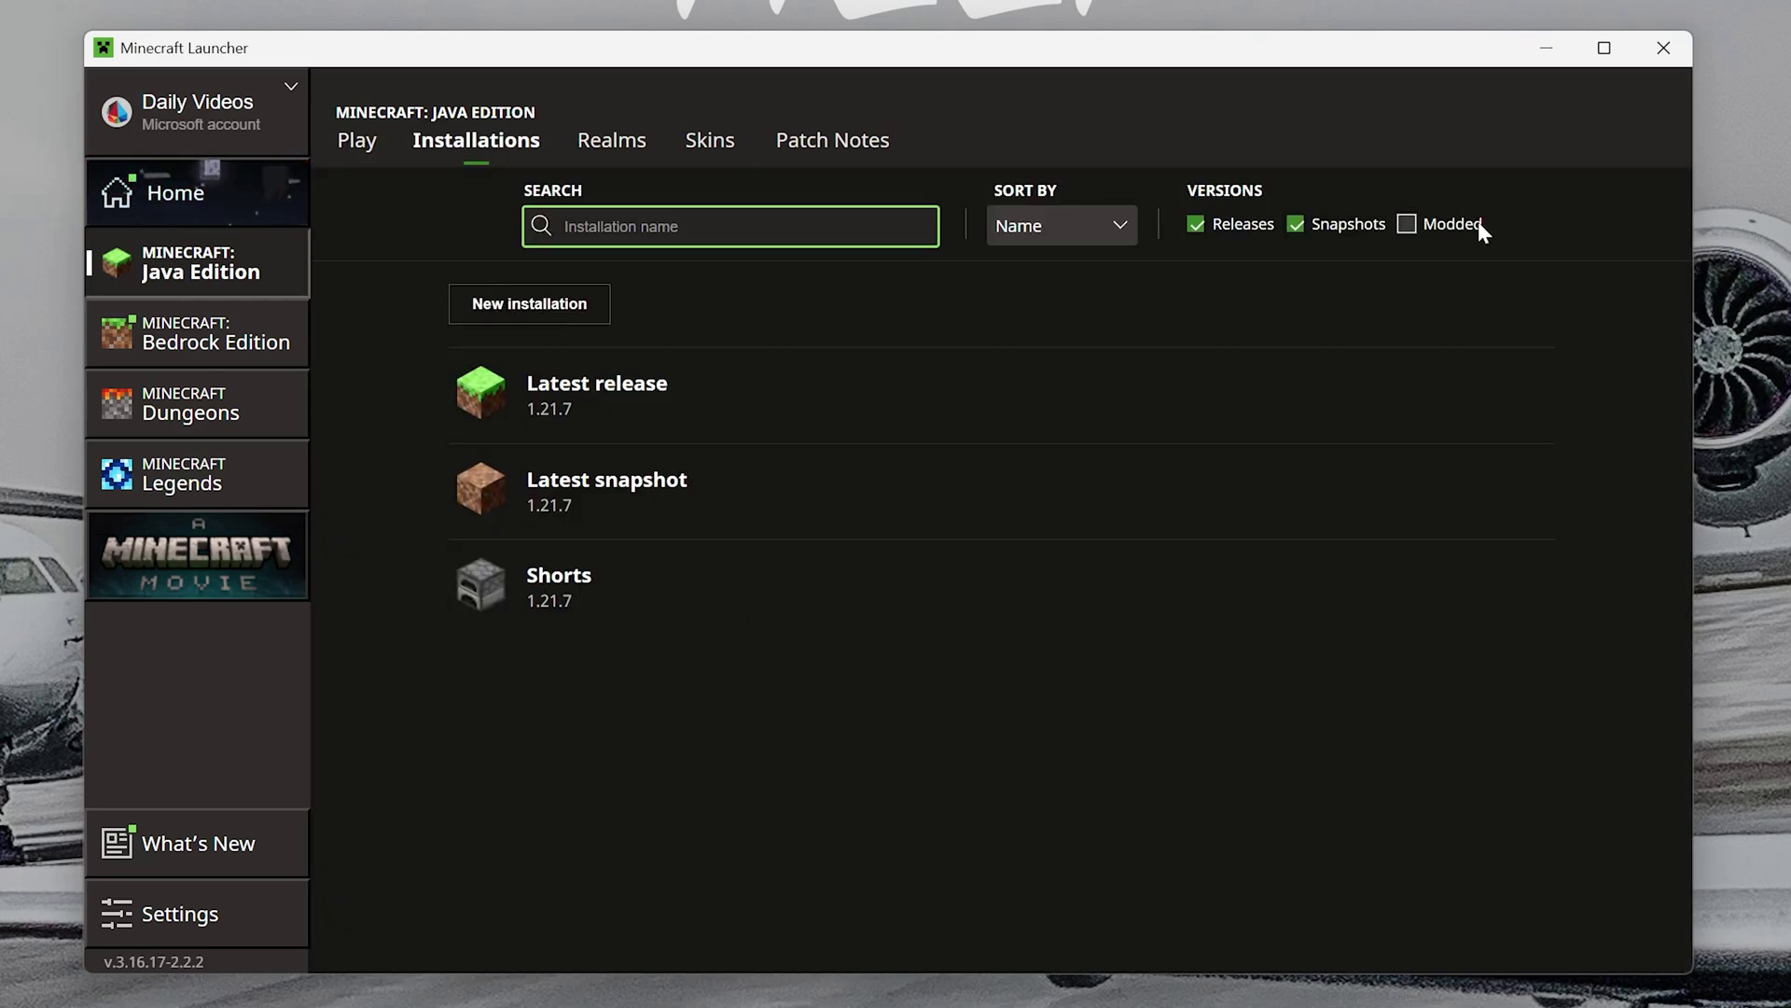
left_click(1478, 223)
Step: Launch the OptiFine installation, version 1.21.7-OptiFine_HD_U_J6_pre4, and confirm playing it
mouse_move(632, 611)
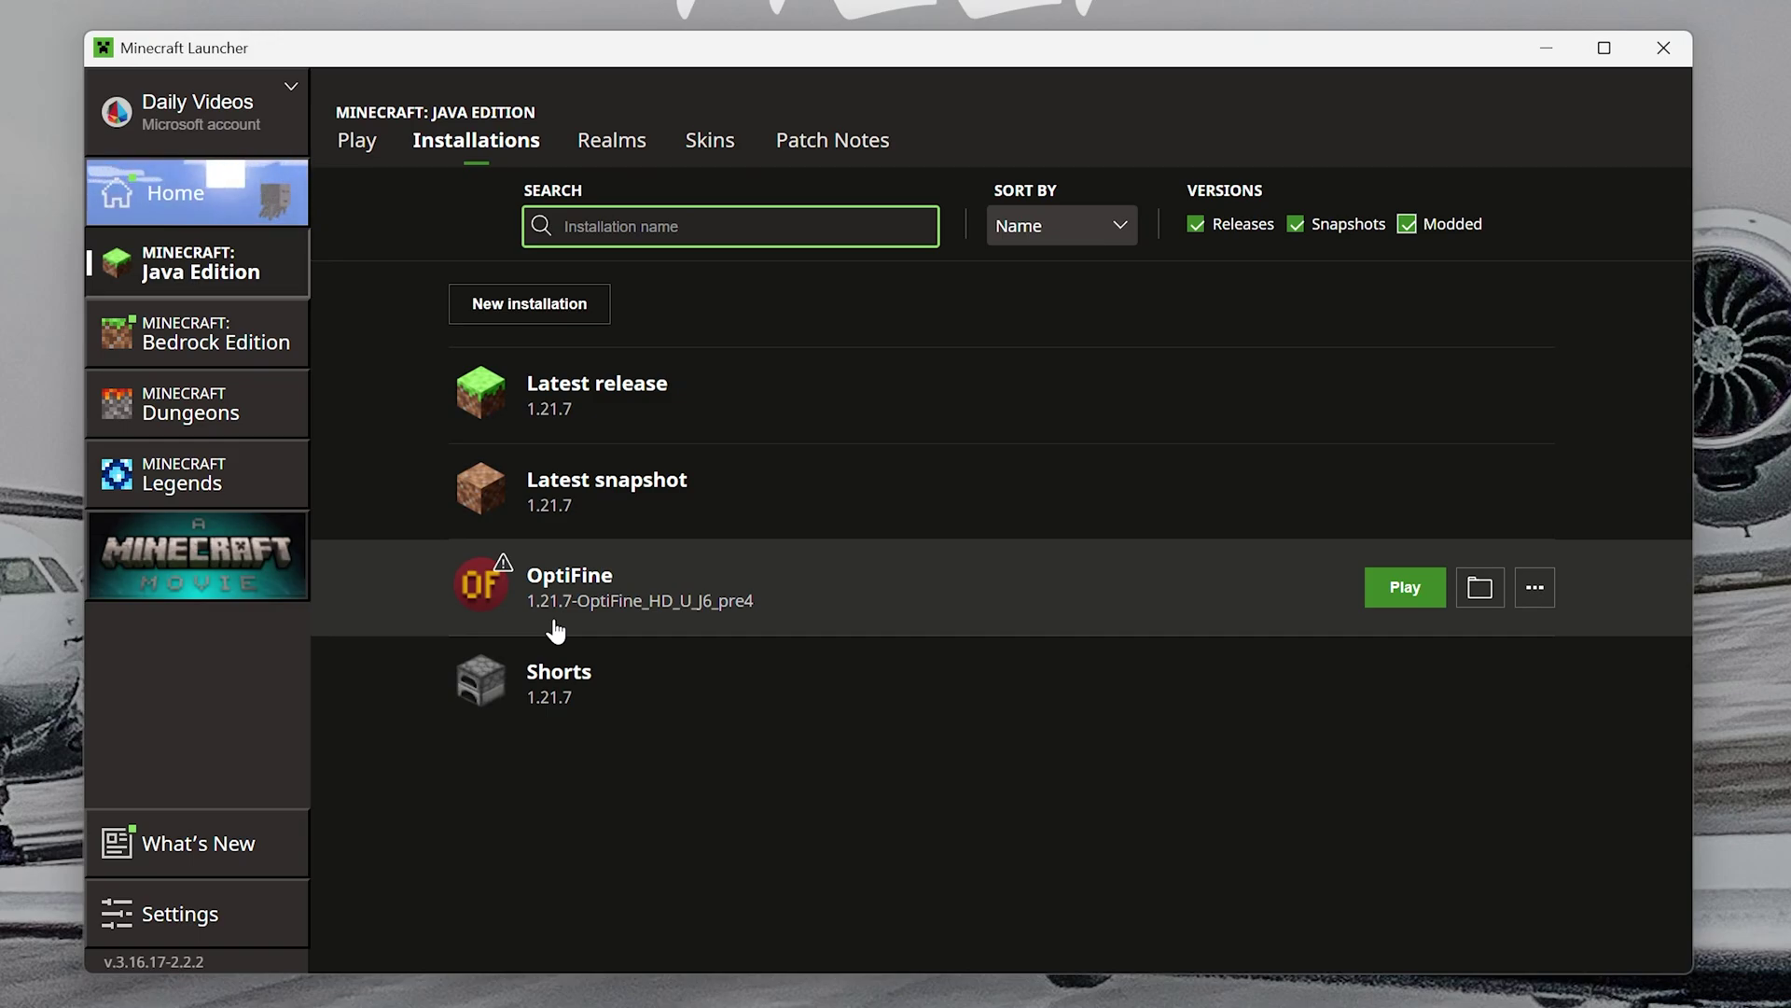
left_click(1379, 588)
left_click(1142, 665)
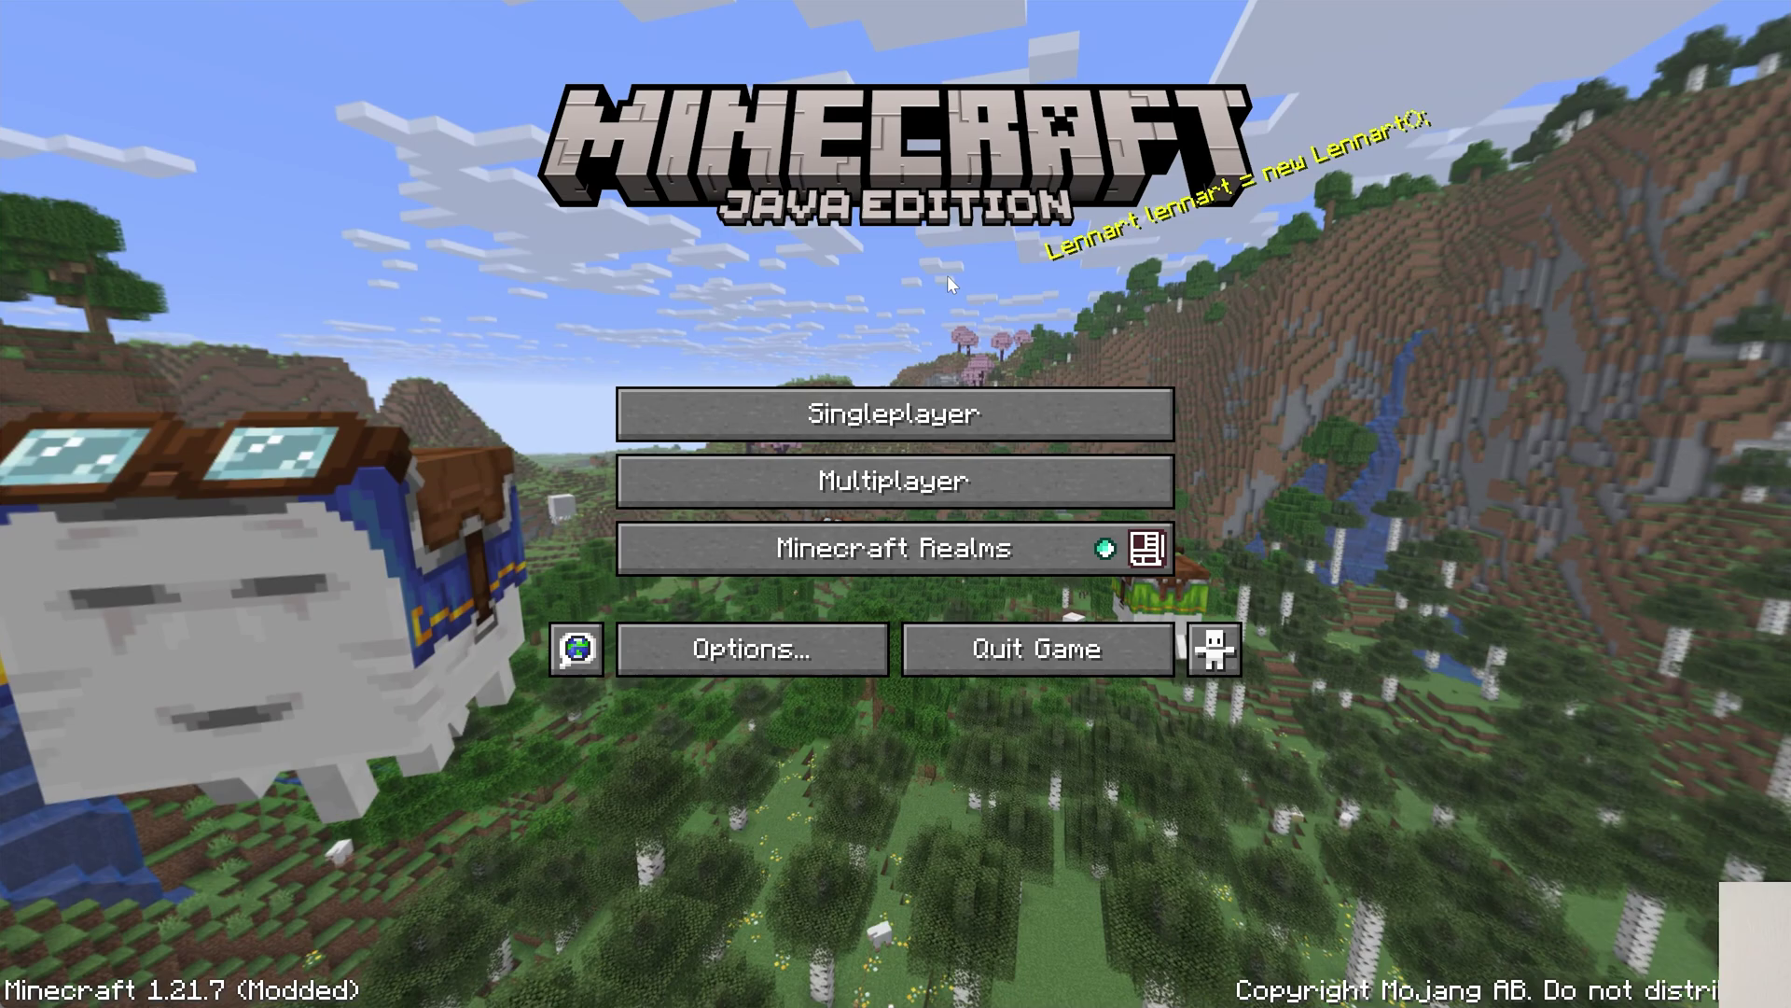
Step: Select the MakeUp-UltraFast-9.1f.zip shader pack in the game's video settings and check that it stays selected
left_click(786, 638)
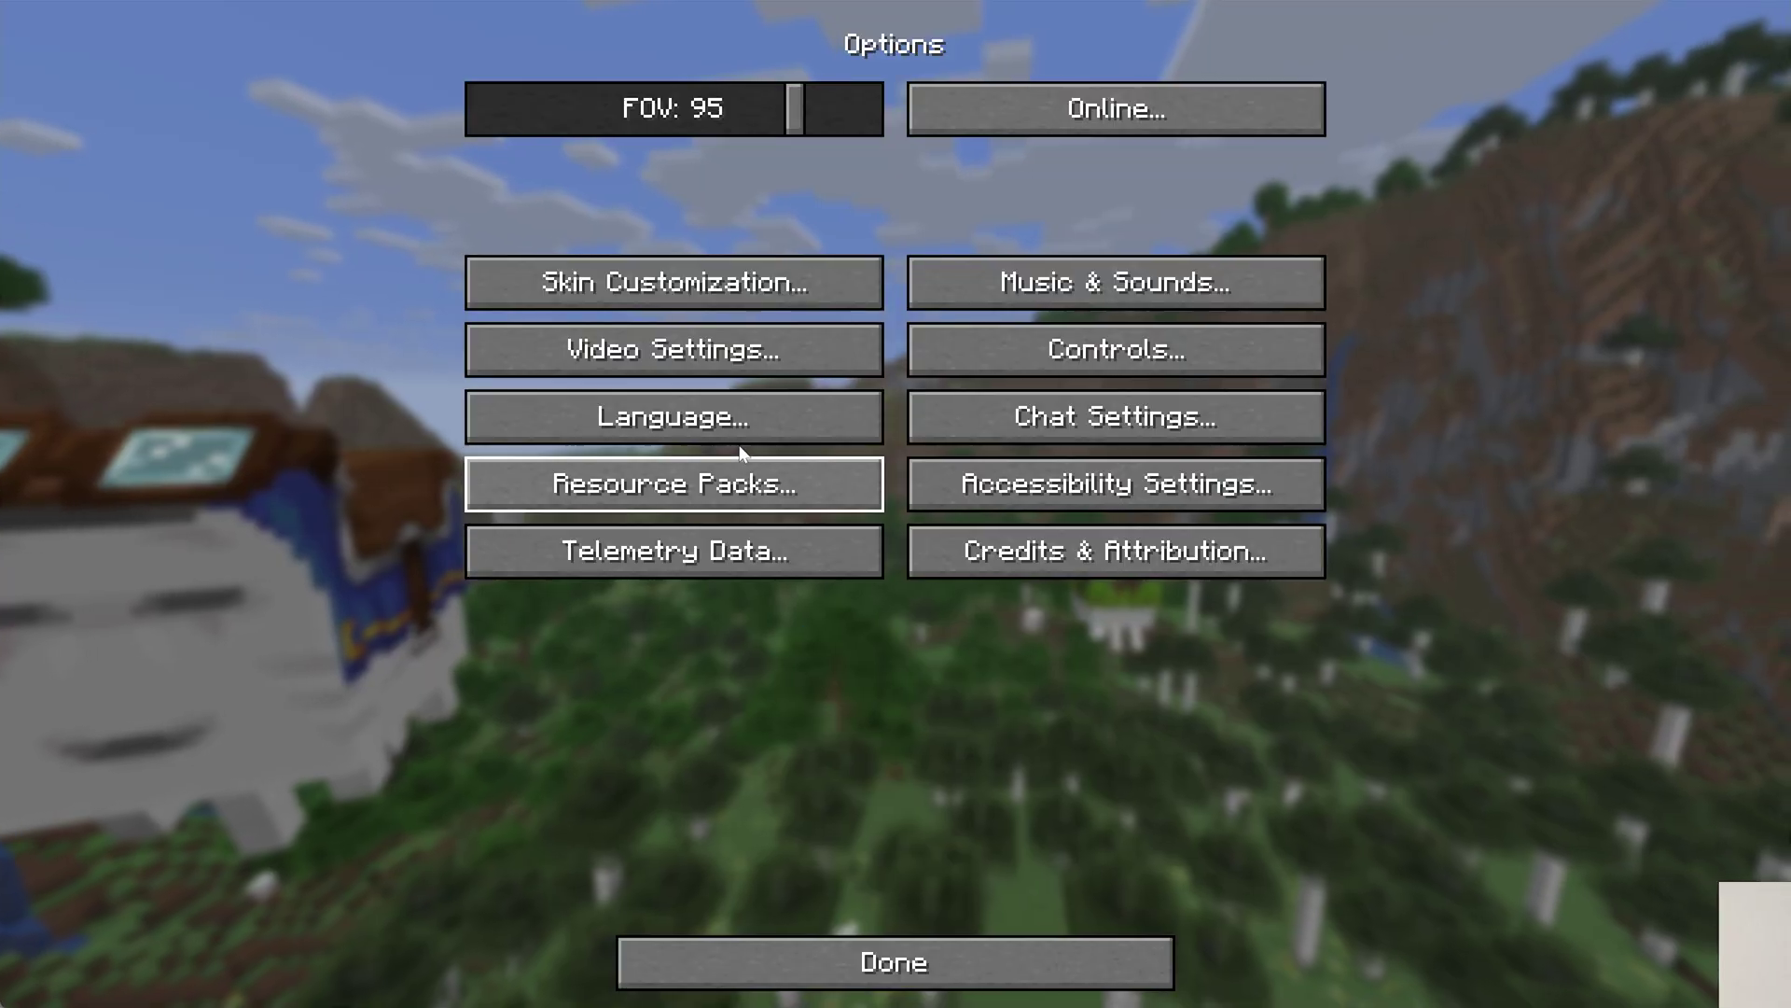
left_click(746, 352)
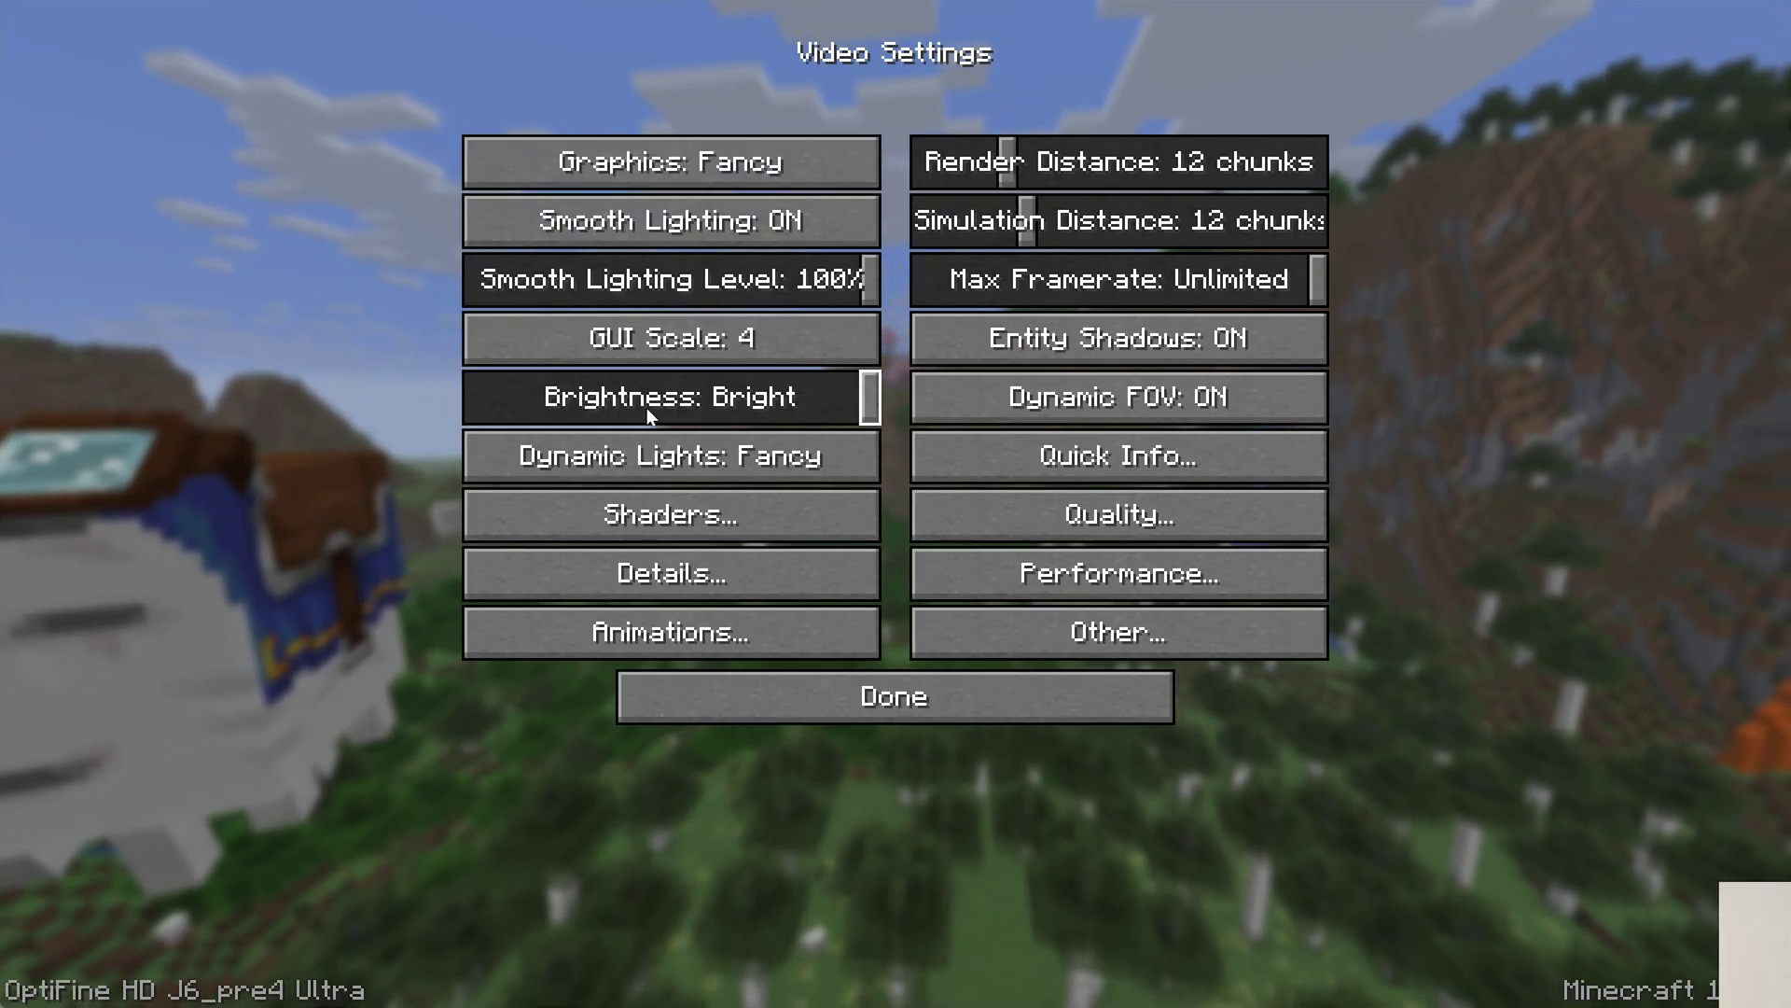
left_click(754, 532)
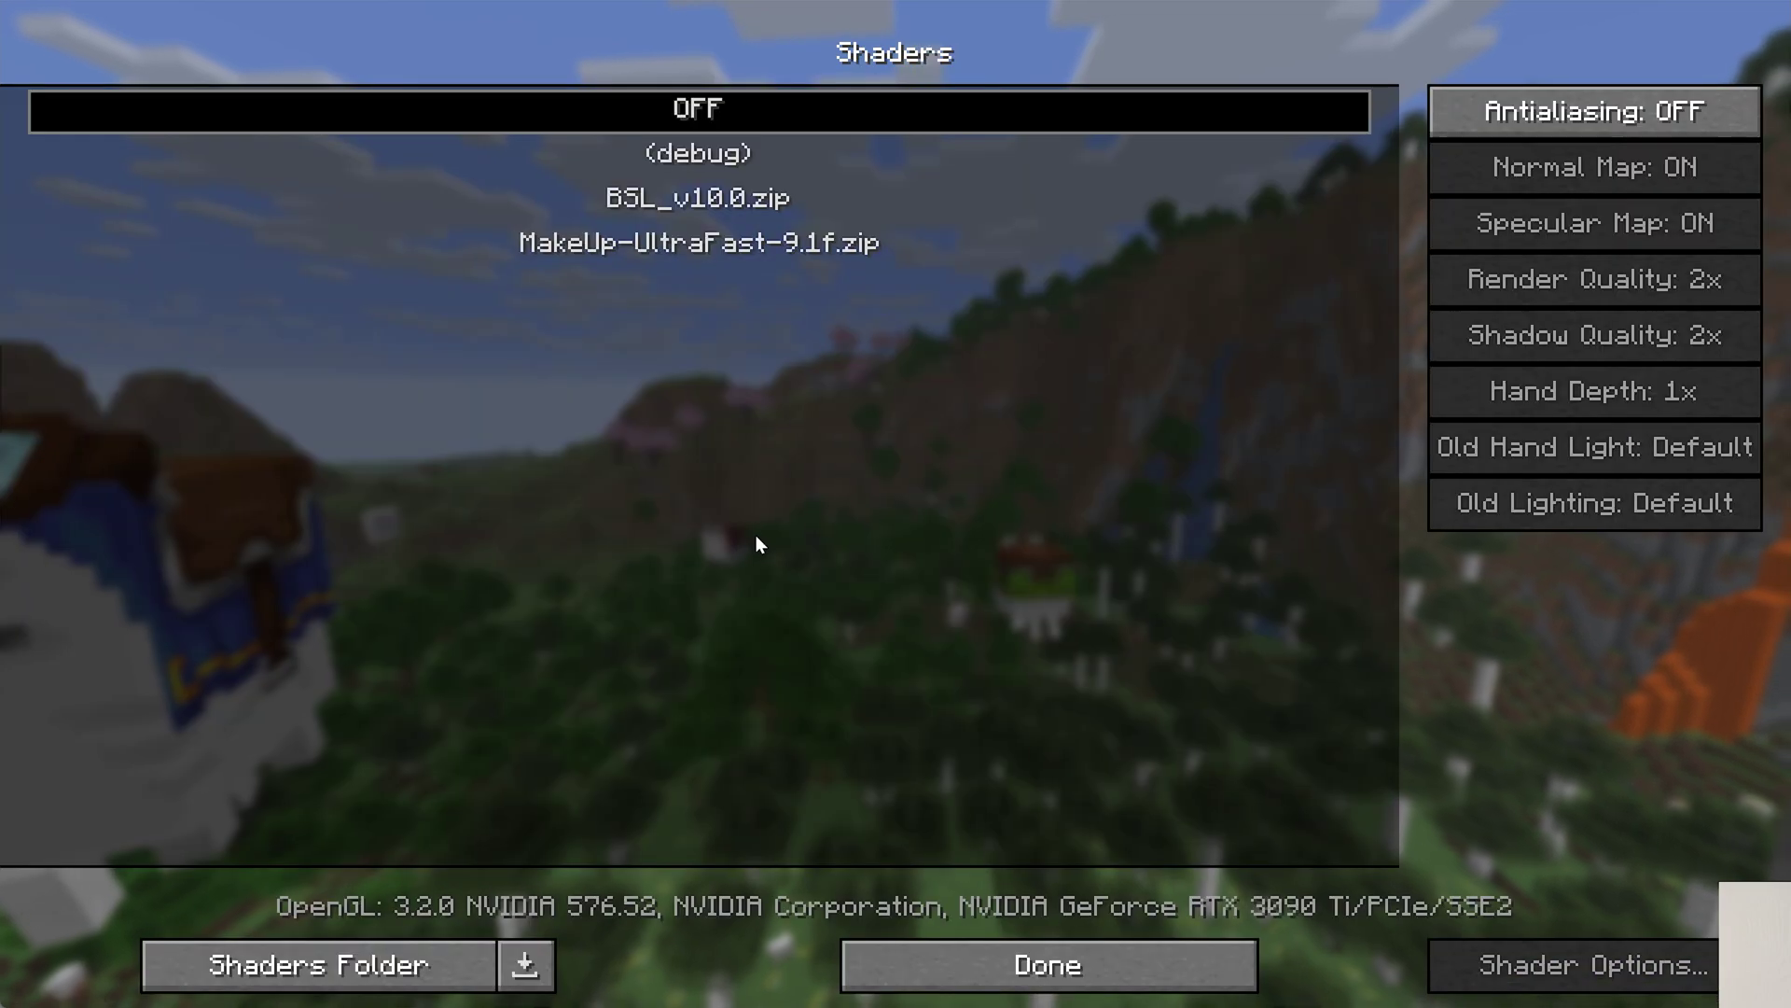
left_click(752, 243)
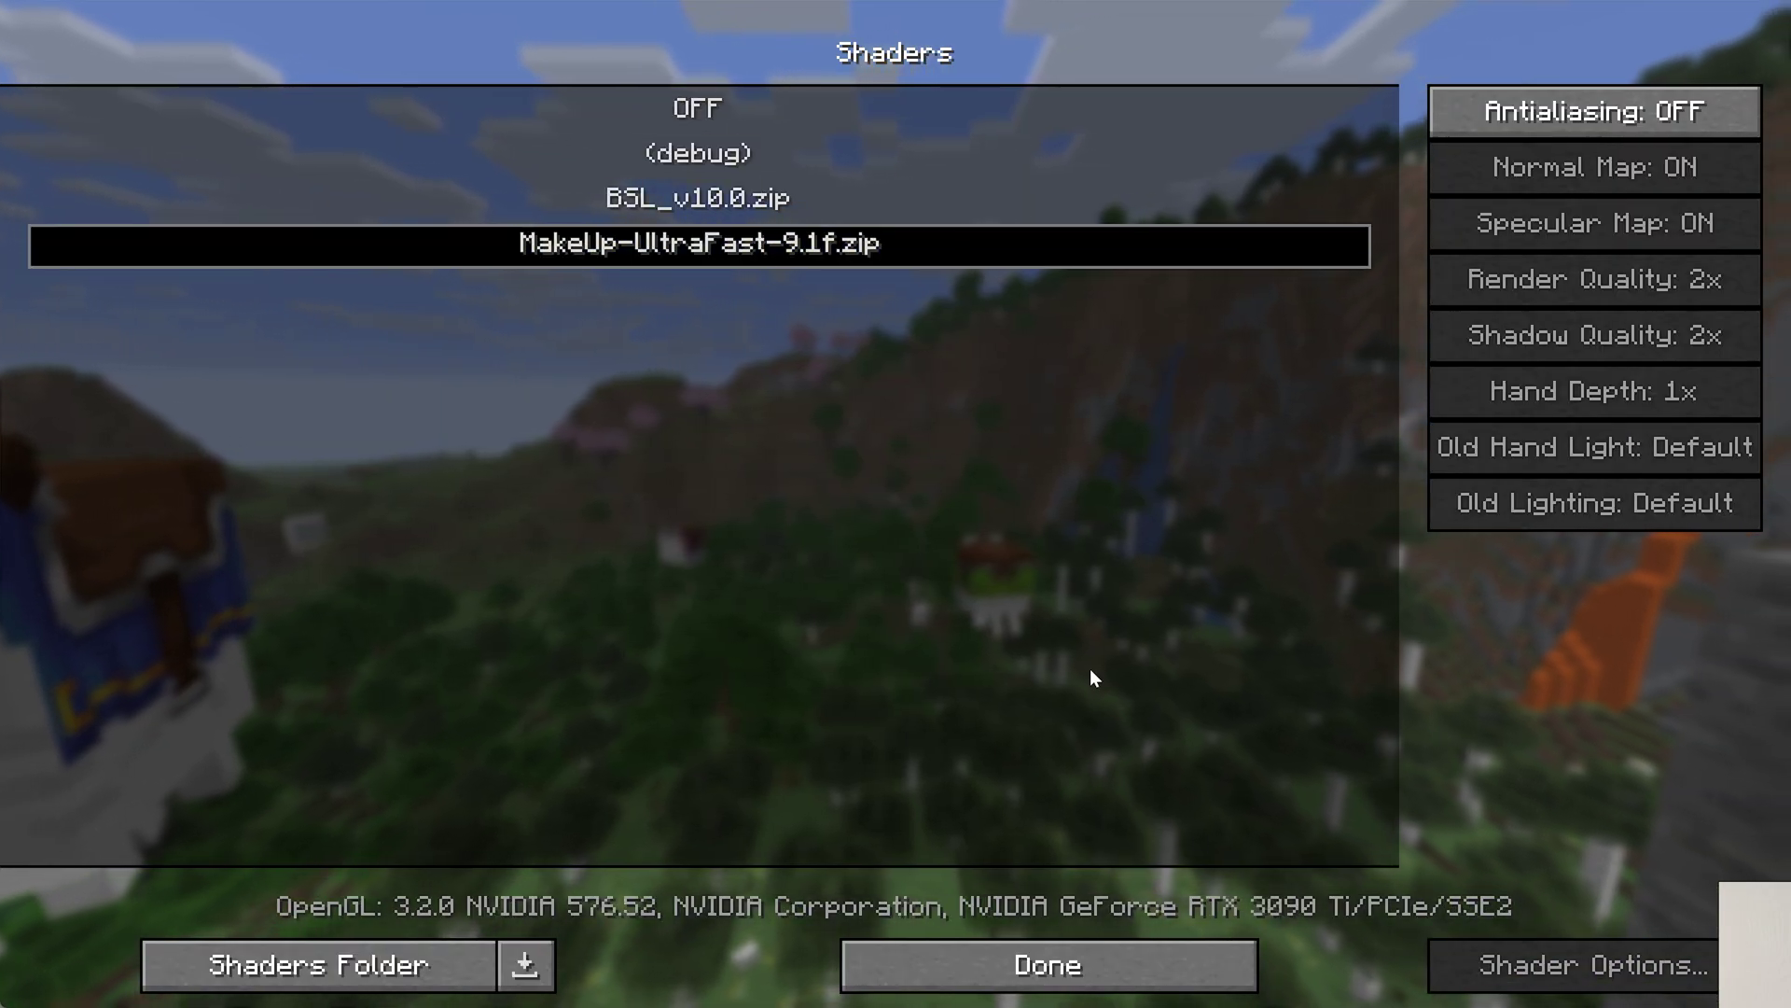
left_click(1105, 948)
left_click(747, 513)
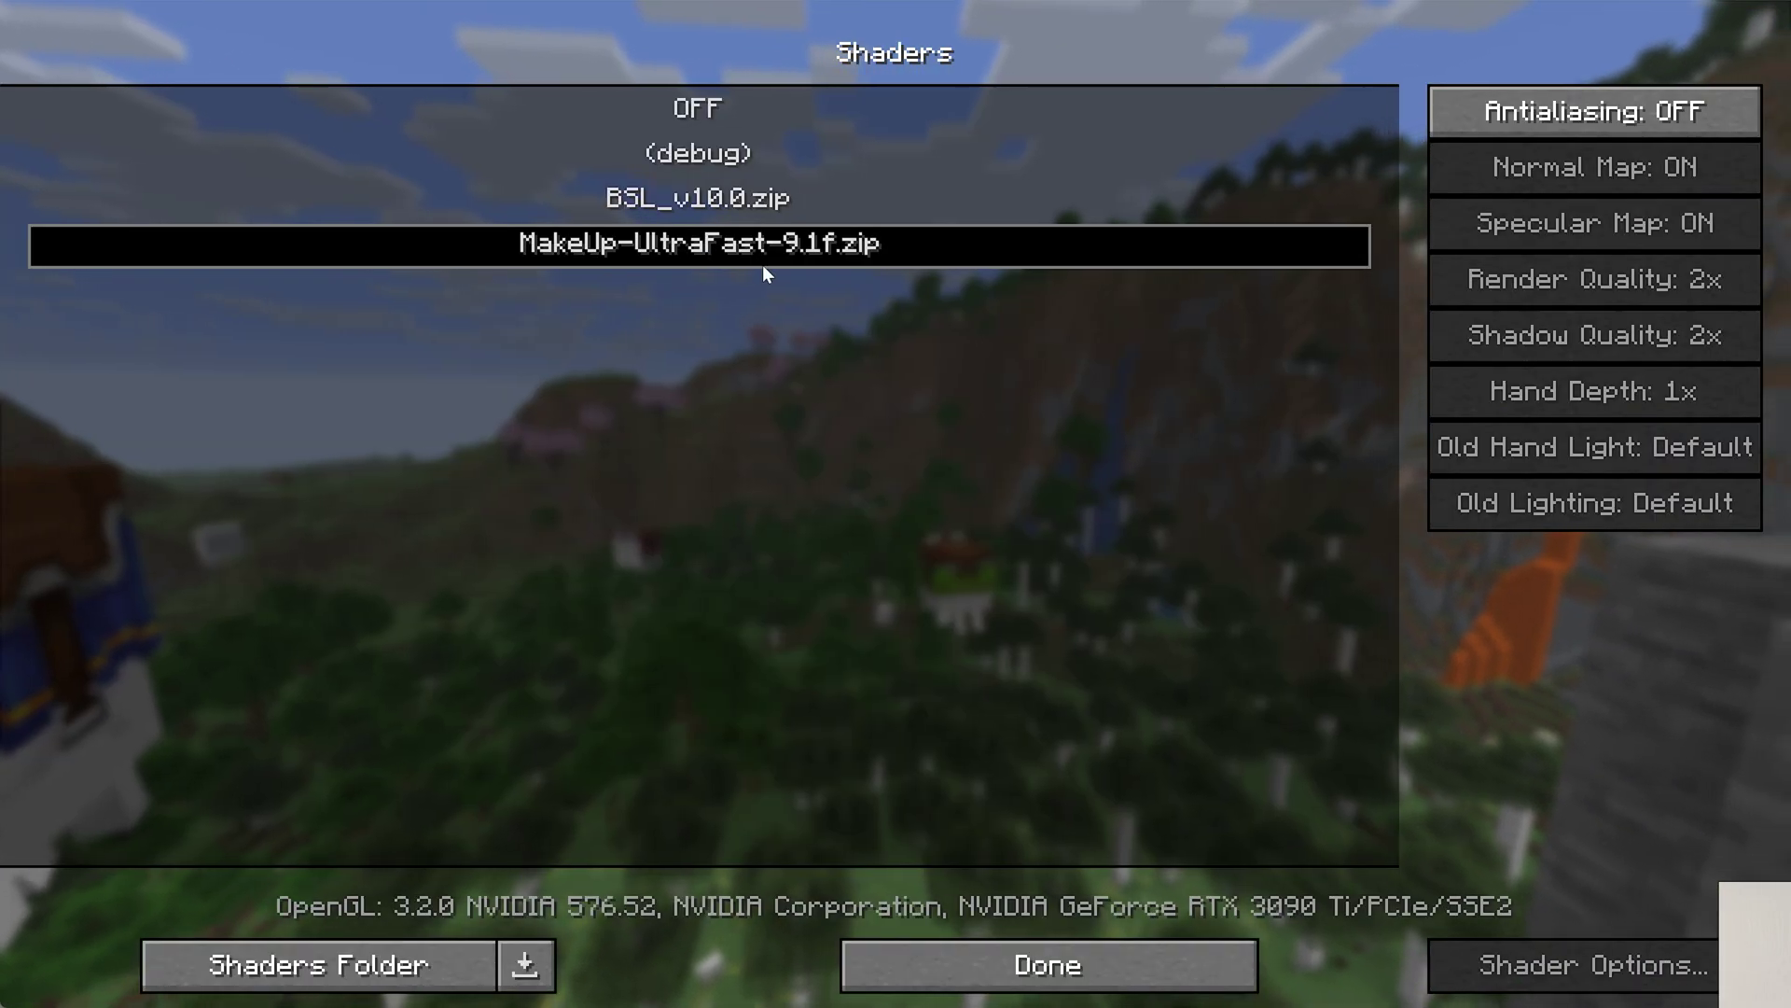
left_click(1083, 966)
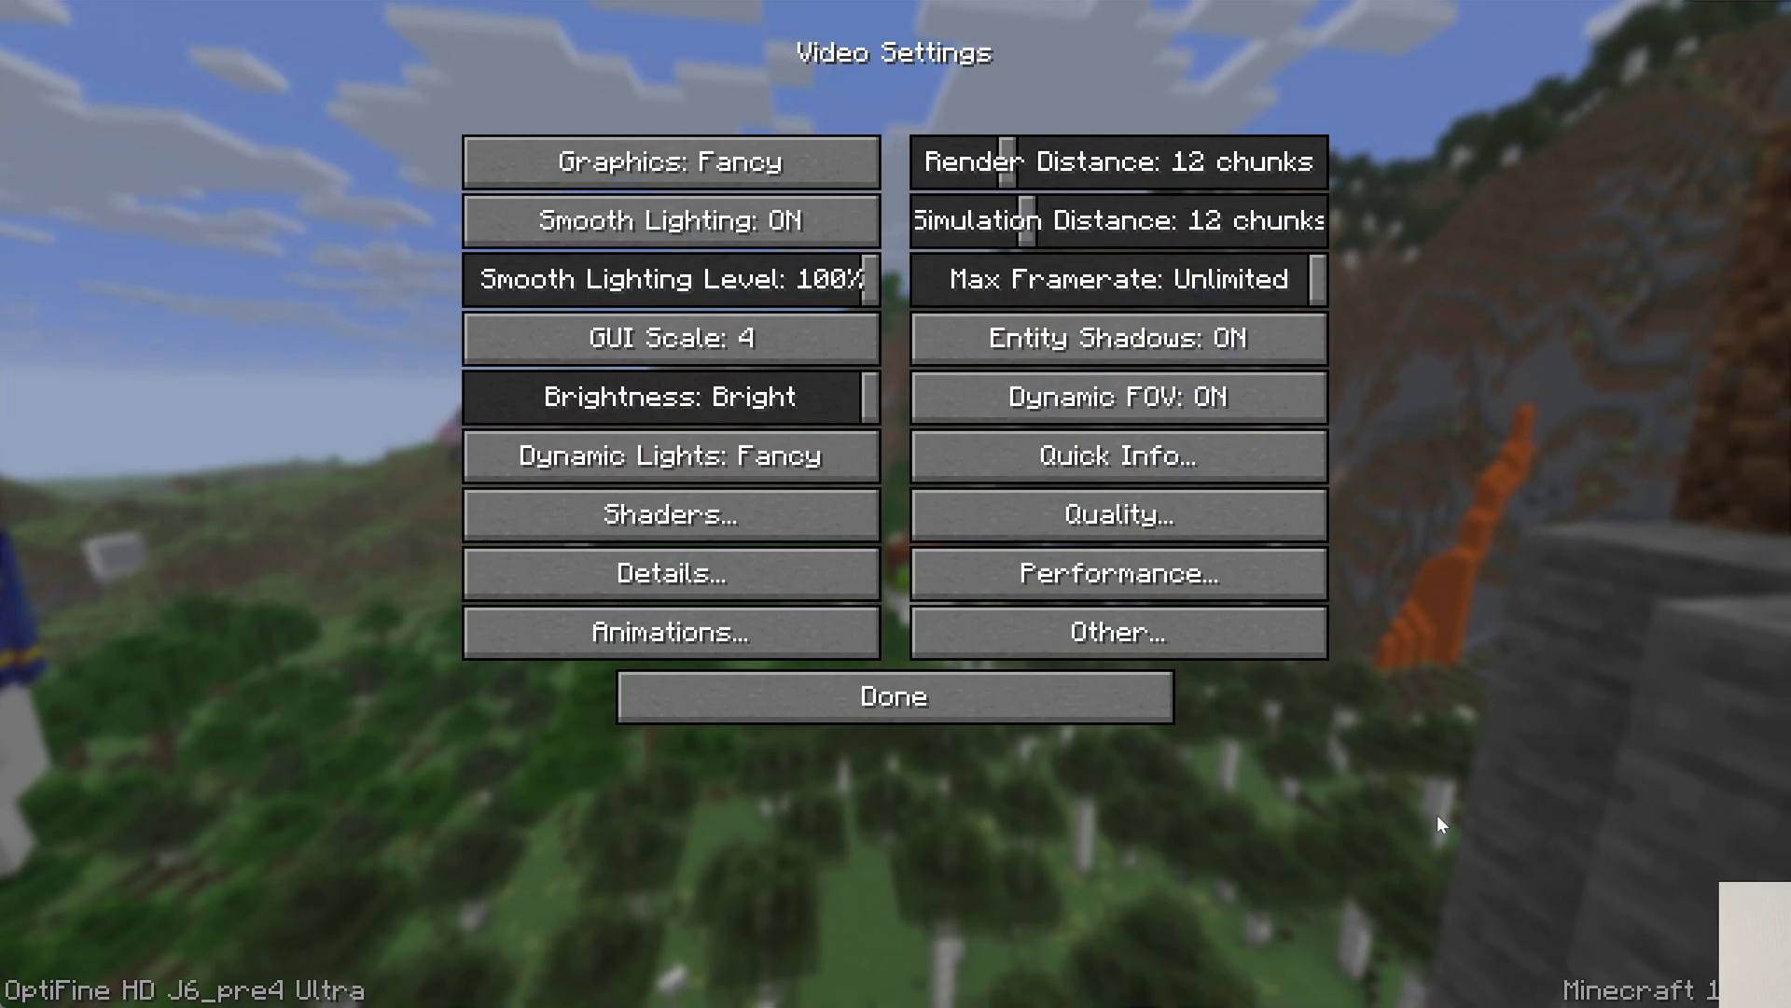